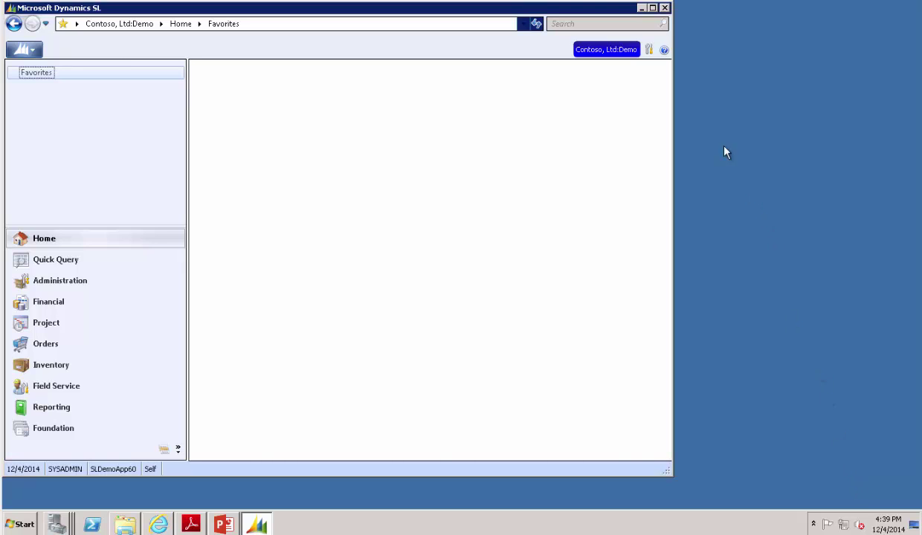
Step: Check the installed Microsoft Dynamics SL version in its About information, then dismiss it
{"action": "left_click", "coordinate": [664, 50]}
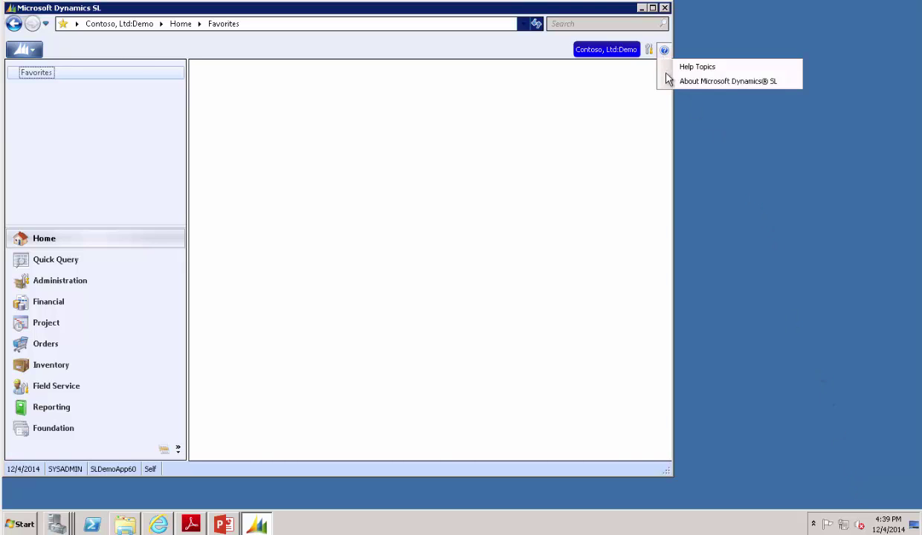
{"action": "left_click", "coordinate": [689, 84]}
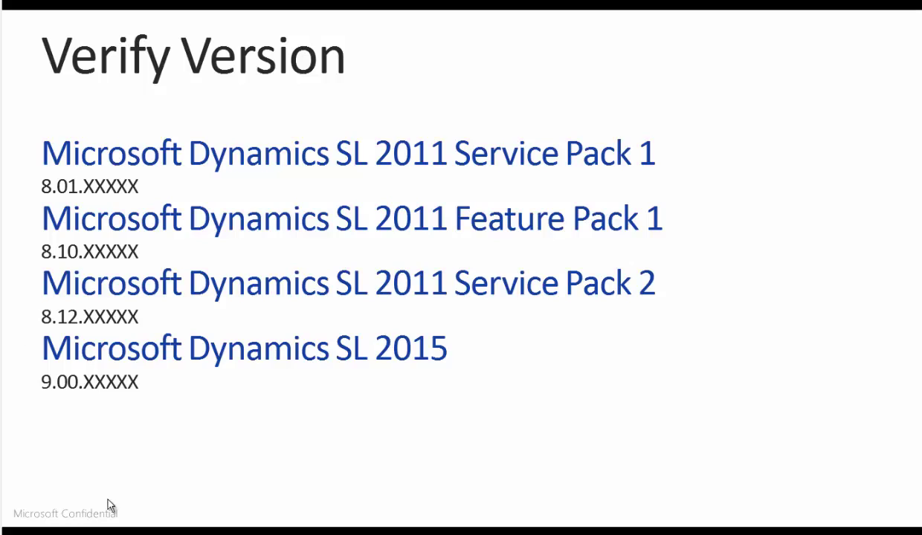
{"action": "key", "text": "alt+Tab"}
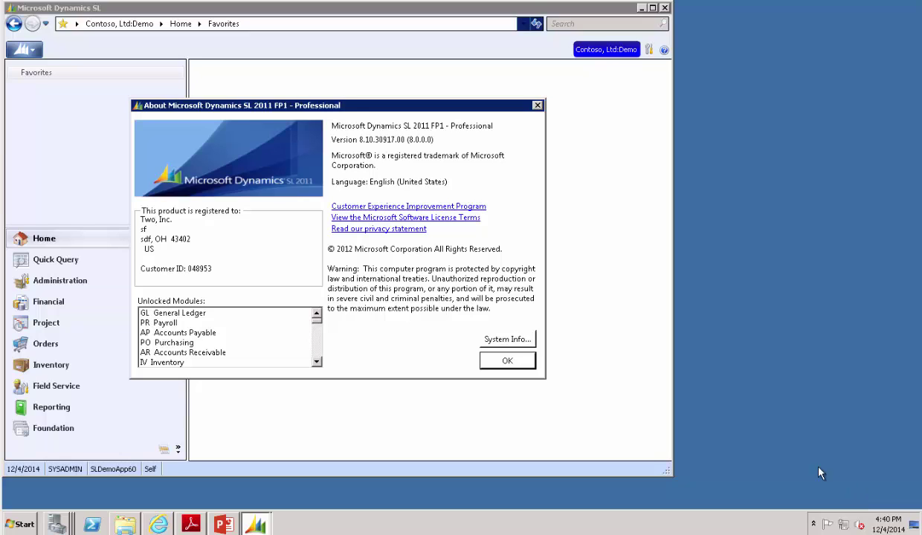
{"action": "left_click", "coordinate": [513, 360]}
Step: Exit Microsoft Dynamics SL completely
{"action": "left_click", "coordinate": [663, 7]}
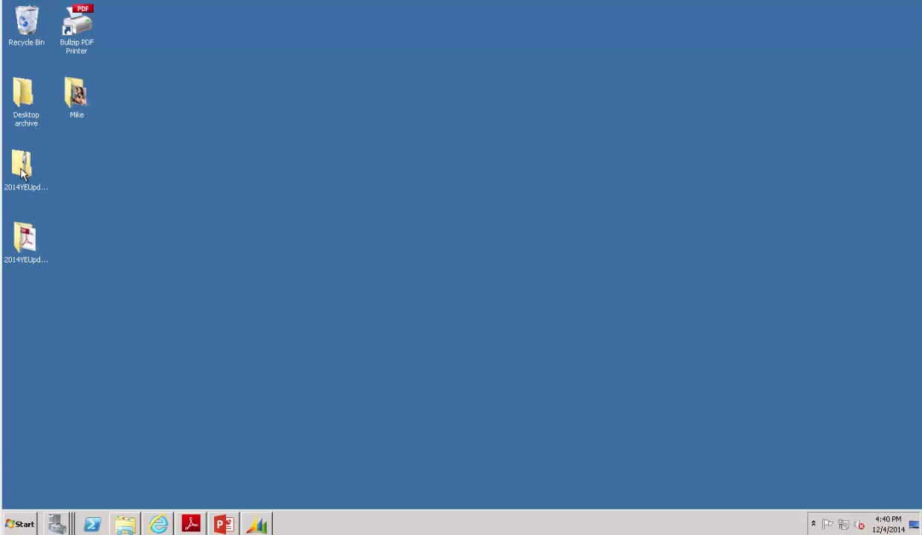
{"action": "left_click", "coordinate": [30, 252]}
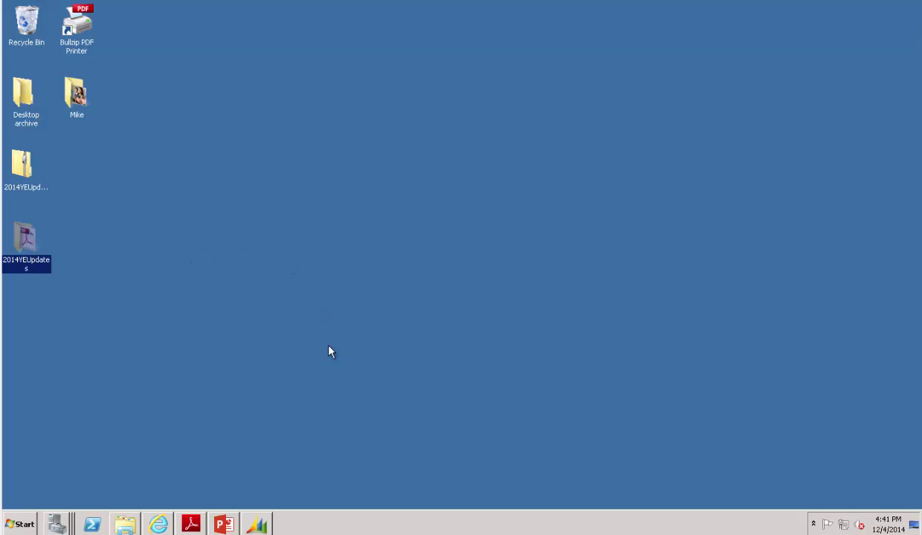
{"action": "left_click", "coordinate": [256, 525]}
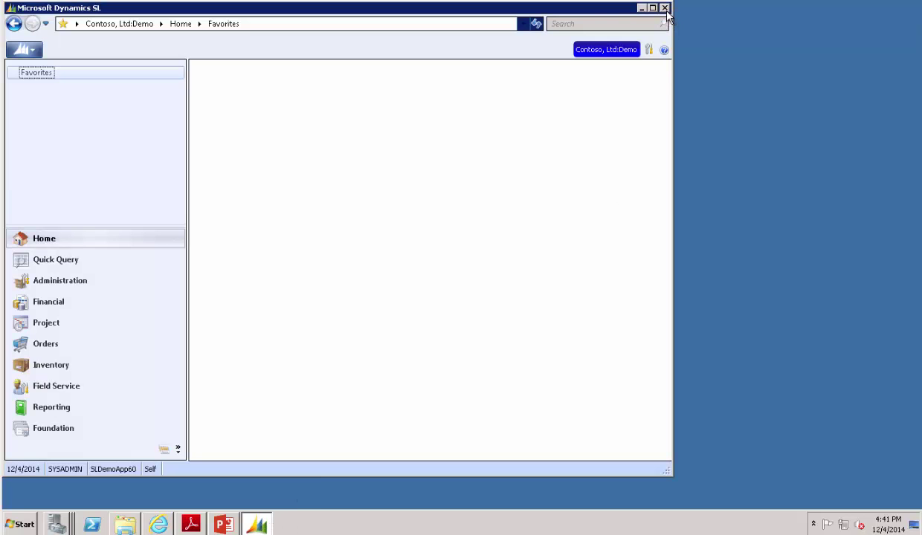
{"action": "left_click", "coordinate": [664, 9]}
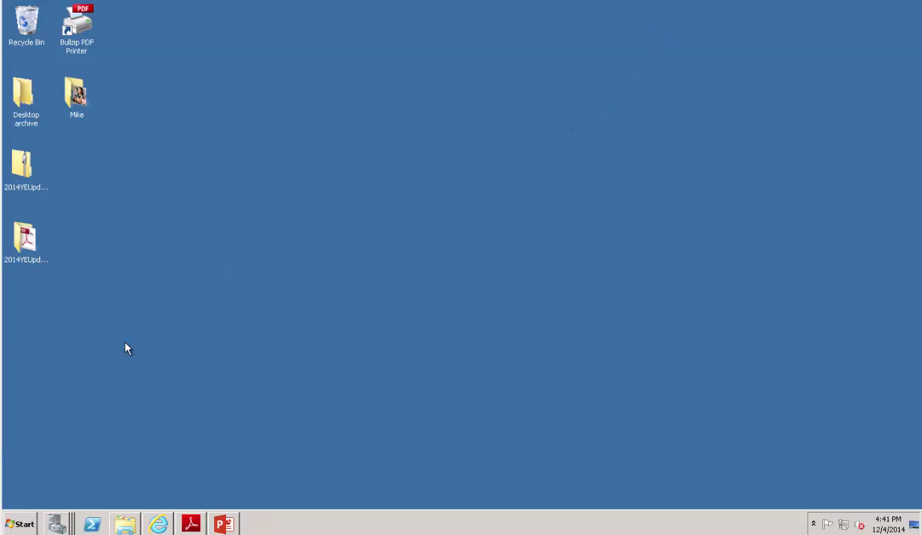
Step: Launch the SL2011FP1_YEU2014 installer from the SL2011FP1 subfolder of the desktop's 2014YEUpdates folder
{"action": "double_click", "coordinate": [23, 253]}
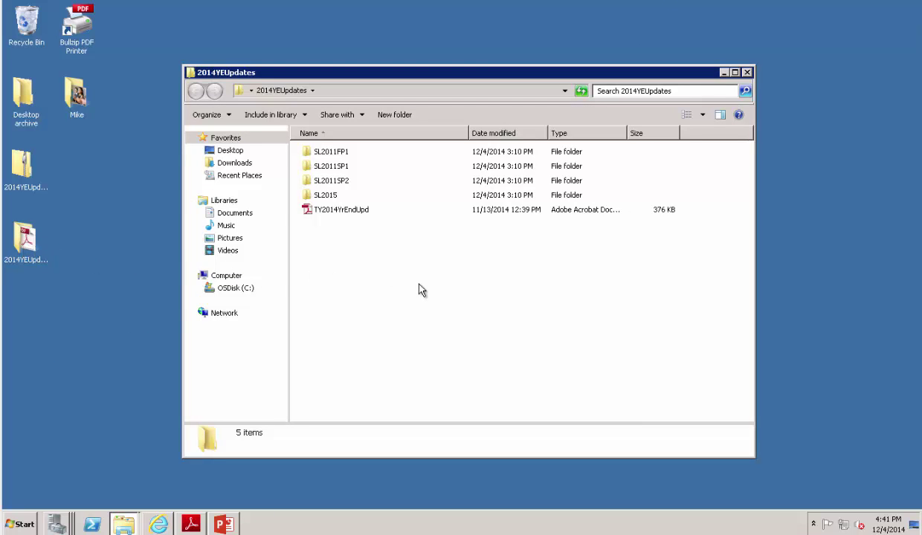
{"action": "double_click", "coordinate": [332, 154]}
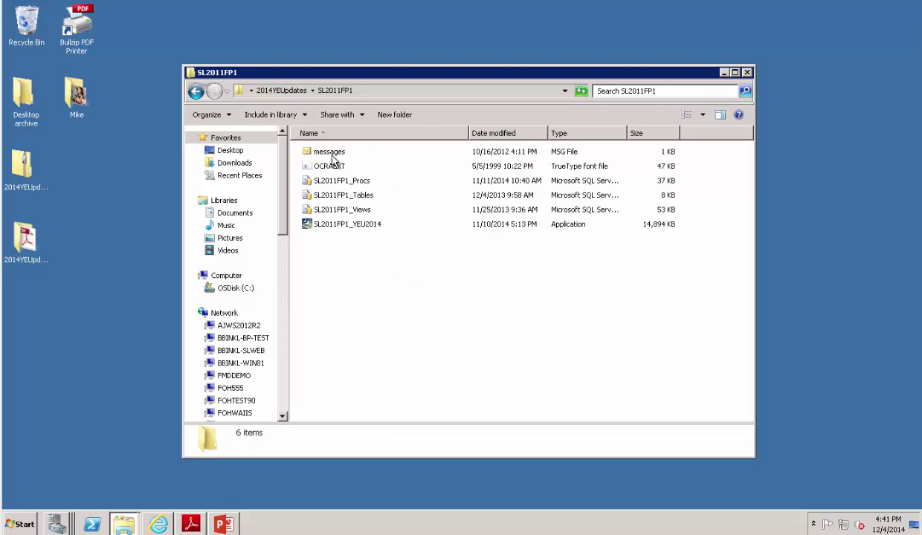
{"action": "left_click", "coordinate": [354, 228]}
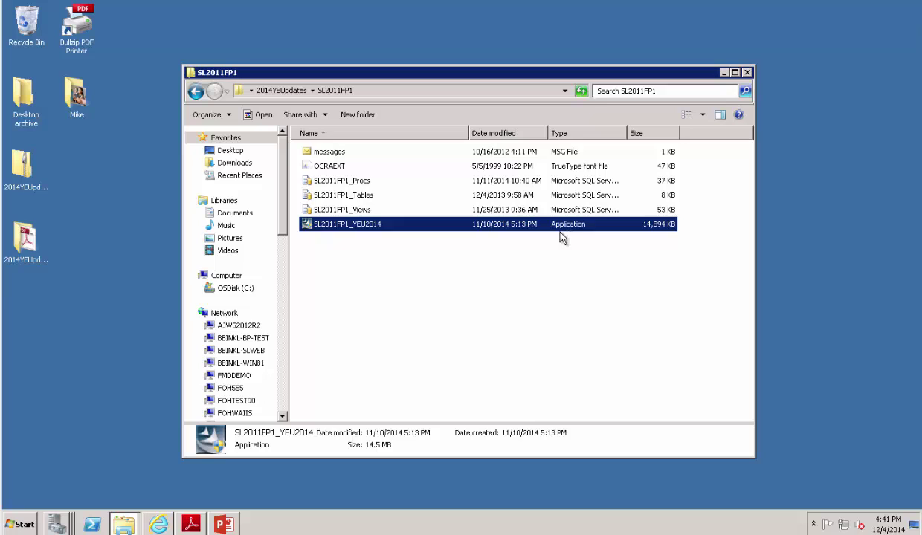
{"action": "double_click", "coordinate": [377, 225]}
{"action": "left_click", "coordinate": [507, 296]}
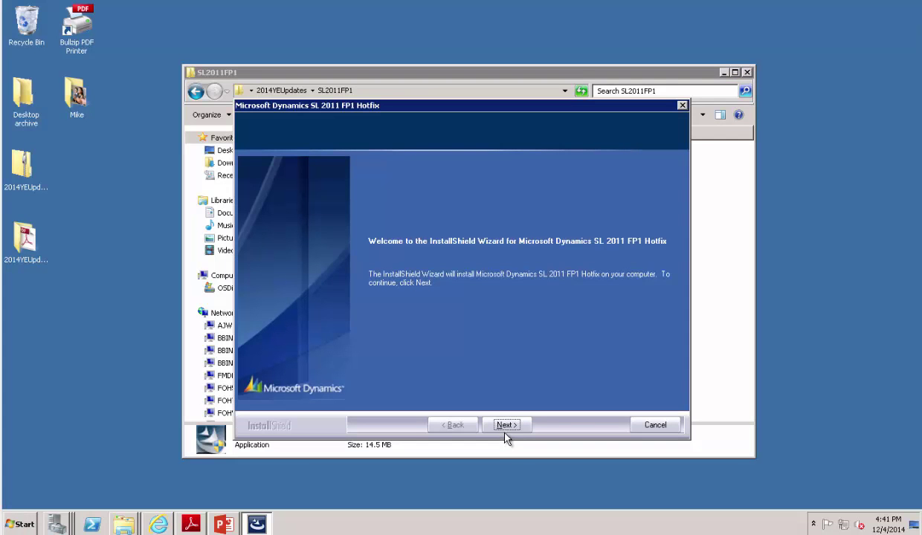
Step: Install the Microsoft Dynamics SL 2011 FP1 hotfix YEU2014, accepting the license terms and keeping the default destination folder
{"action": "left_click", "coordinate": [505, 425]}
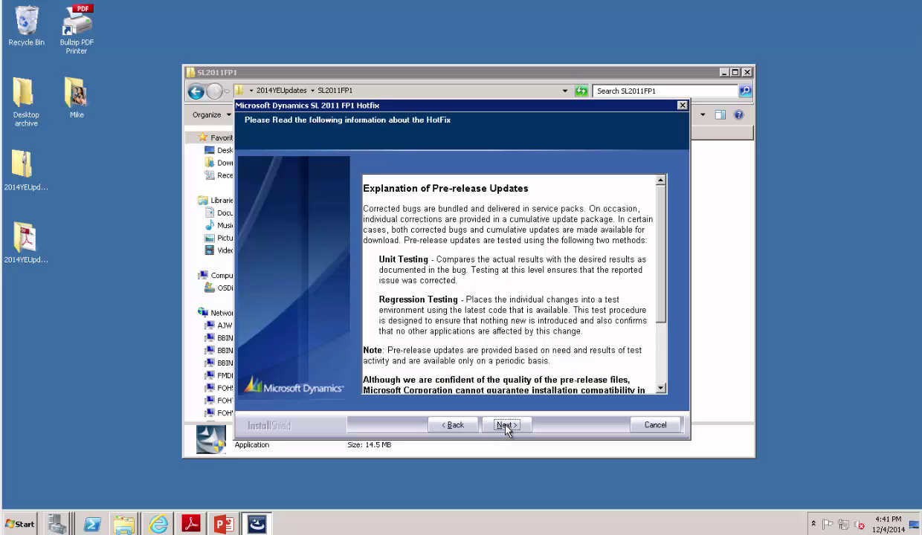
{"action": "left_click", "coordinate": [505, 425]}
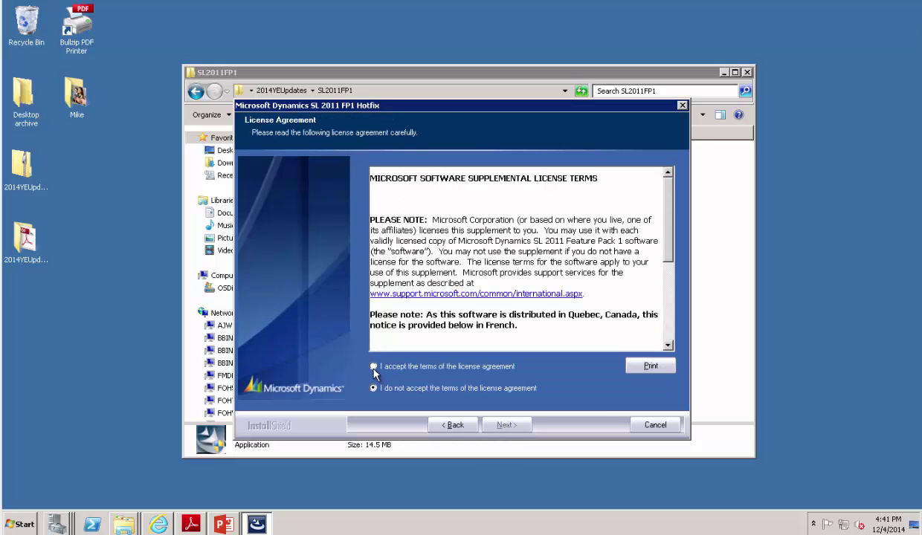
{"action": "left_click", "coordinate": [373, 367]}
{"action": "left_click", "coordinate": [507, 426]}
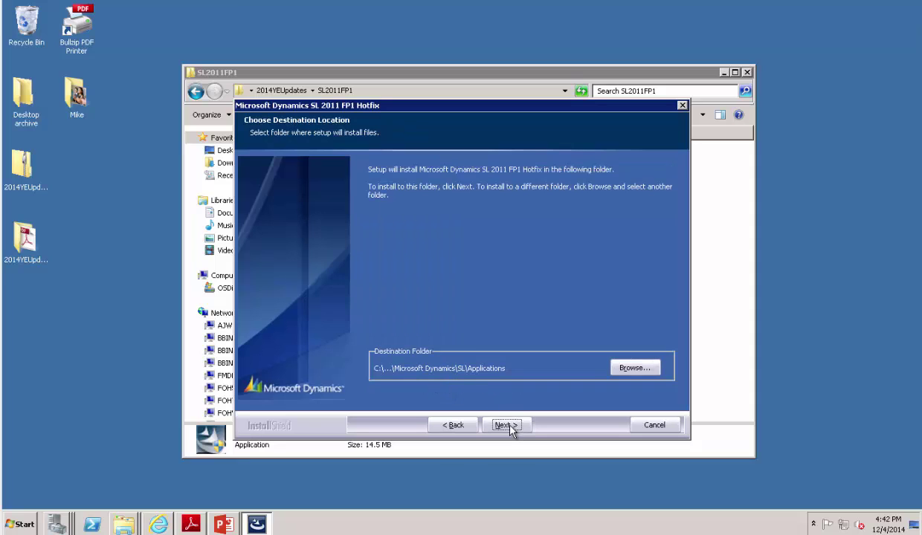
{"action": "left_click", "coordinate": [506, 425]}
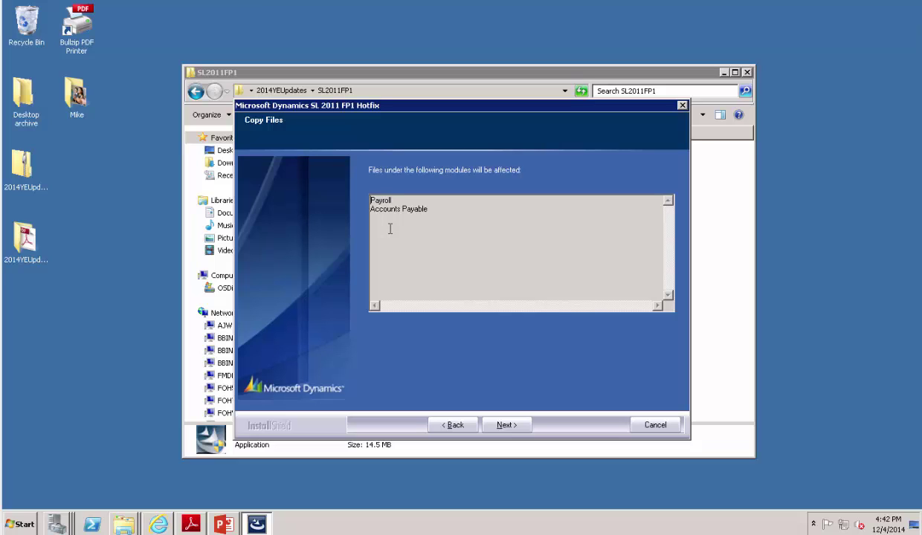
{"action": "left_click", "coordinate": [506, 425]}
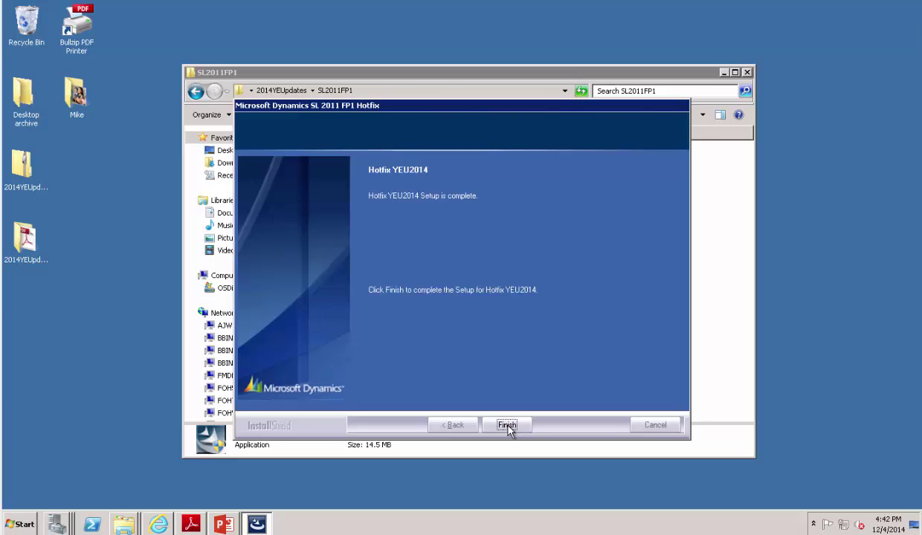
{"action": "left_click", "coordinate": [507, 426]}
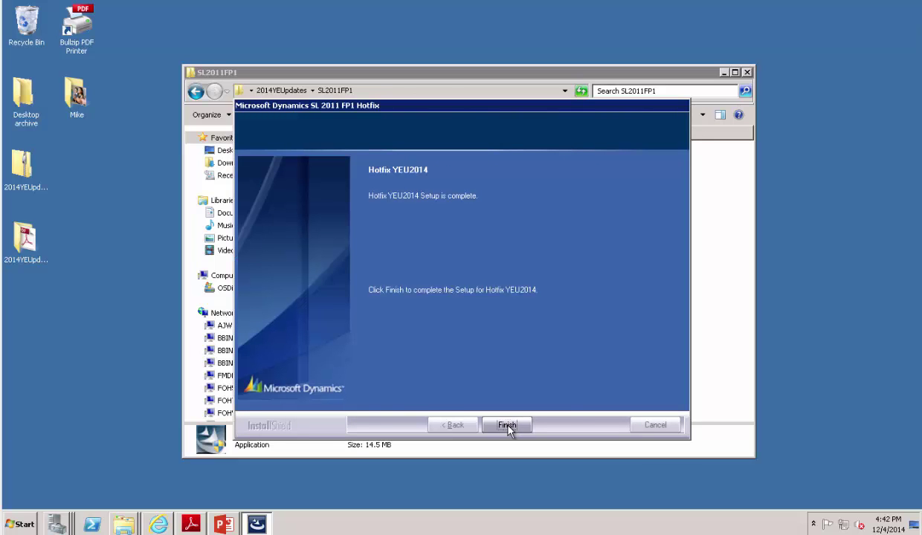
Step: Start SQL Server Management Studio and connect to the local Database Engine using Windows Authentication
{"action": "left_click", "coordinate": [28, 524]}
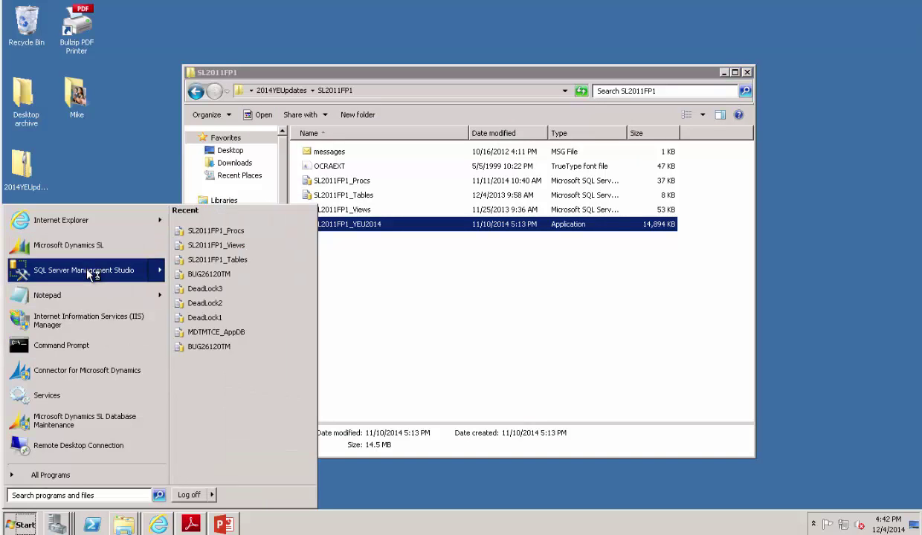
{"action": "left_click", "coordinate": [87, 271]}
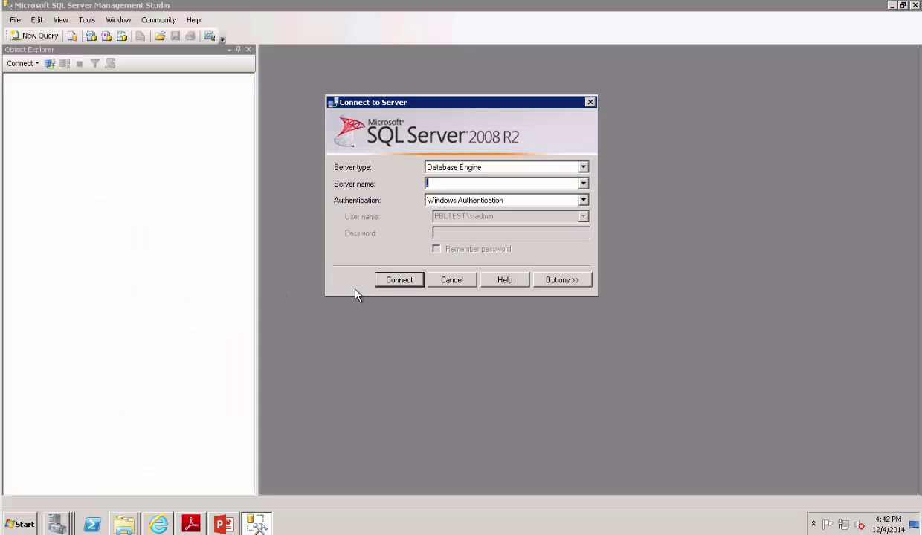
{"action": "left_click", "coordinate": [394, 282]}
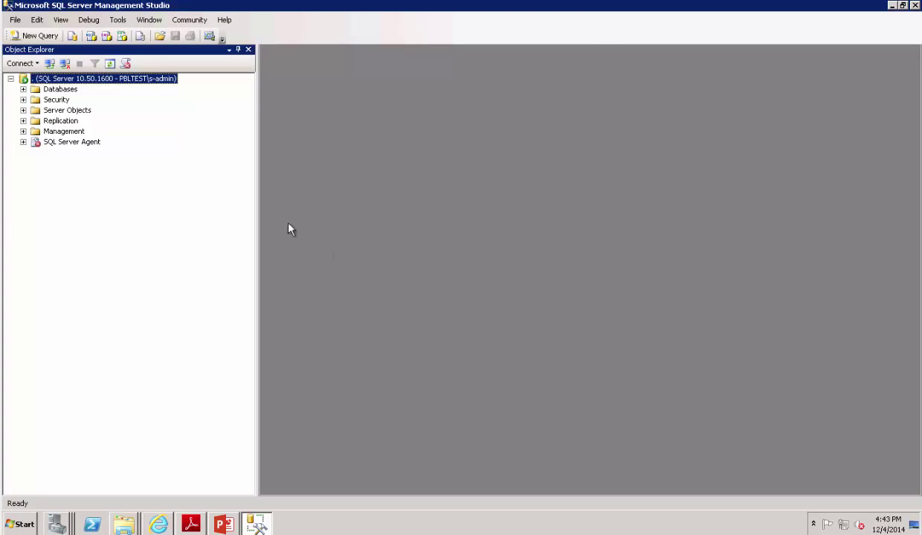
Step: Open the SL2011FP1_Tables script file from the SL2011FP1 subfolder of the desktop's 2014YEUpdates folder
{"action": "left_click", "coordinate": [14, 21]}
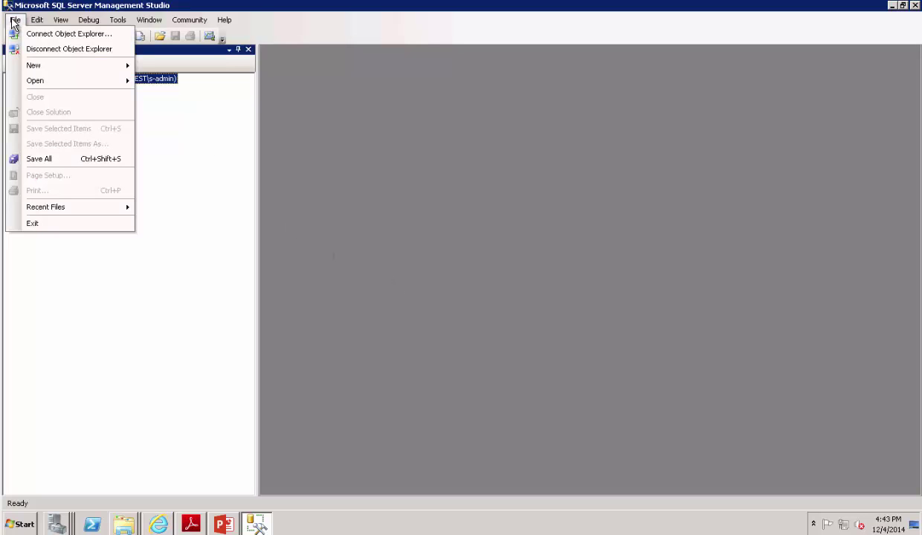
{"action": "mouse_move", "coordinate": [33, 80]}
{"action": "left_click", "coordinate": [177, 99]}
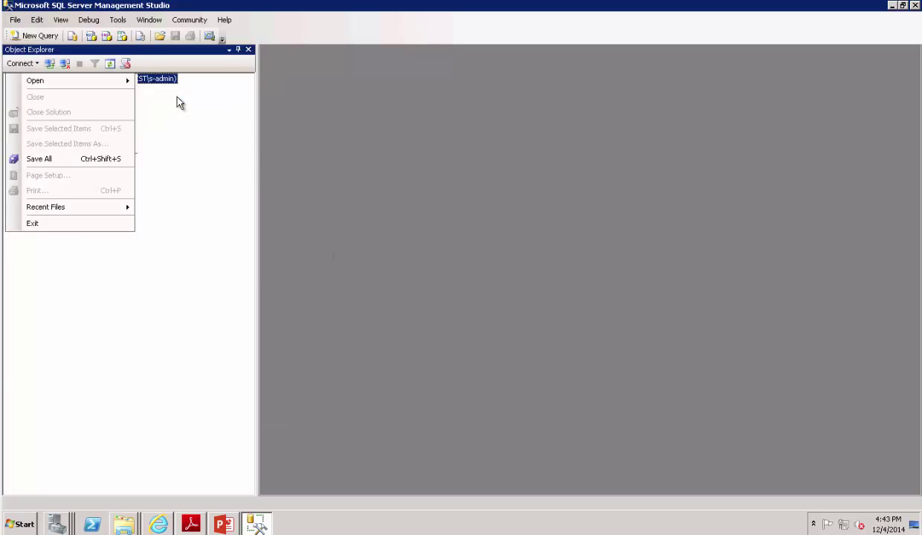
{"action": "left_click", "coordinate": [301, 180]}
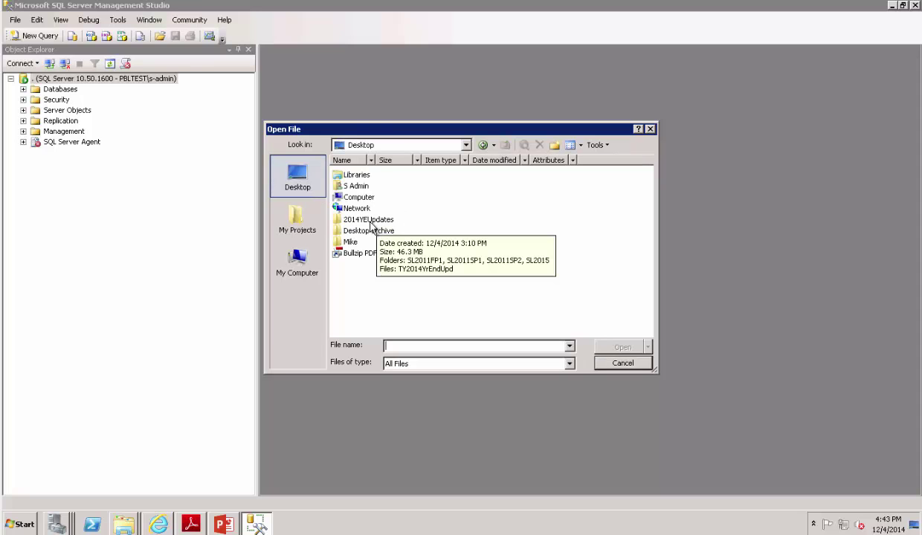
{"action": "double_click", "coordinate": [370, 223]}
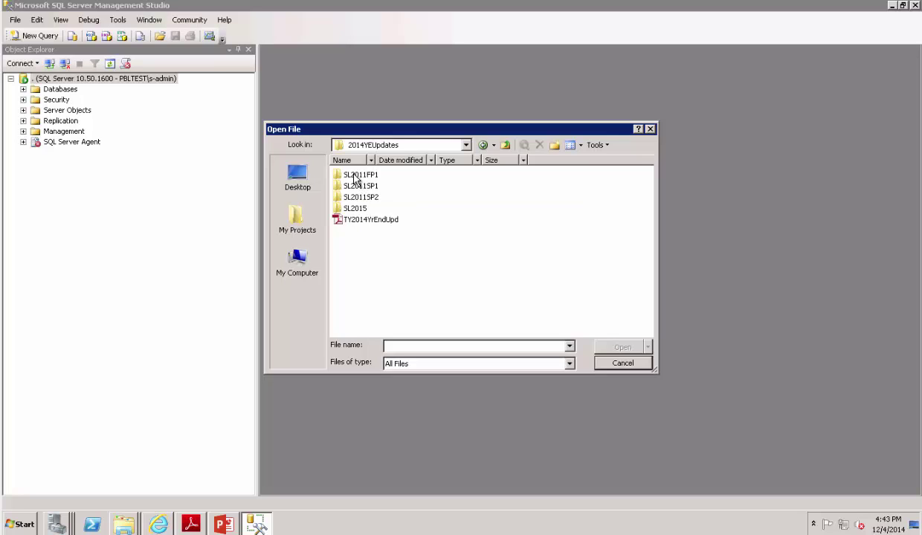
{"action": "double_click", "coordinate": [355, 177]}
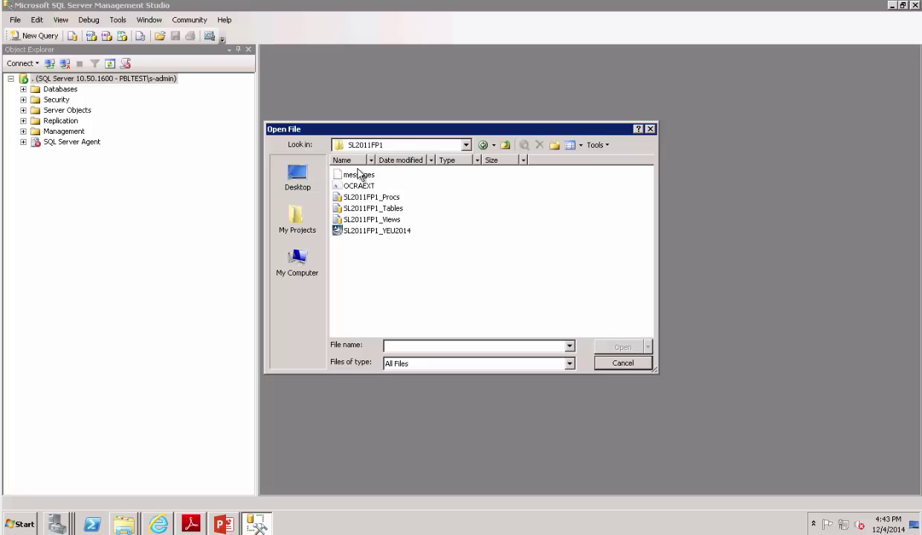
{"action": "left_click", "coordinate": [361, 211]}
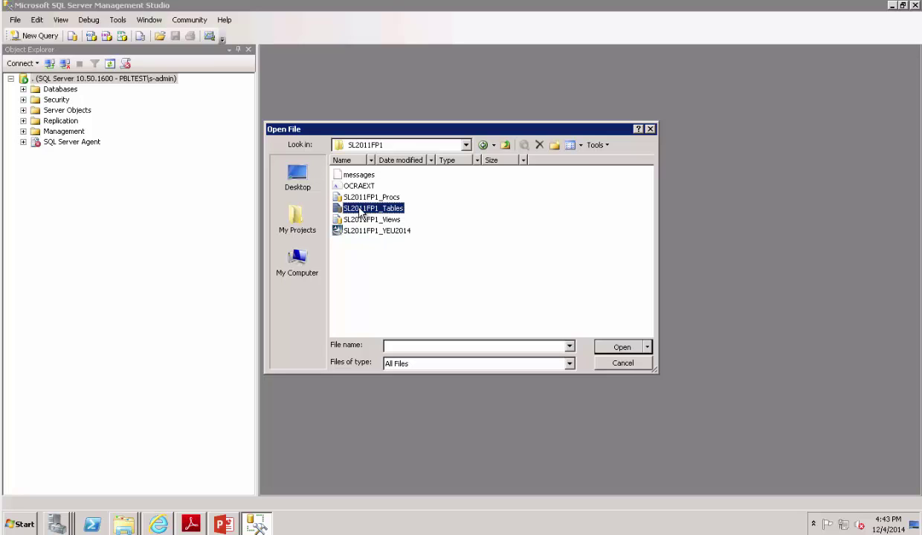
{"action": "left_click", "coordinate": [622, 347]}
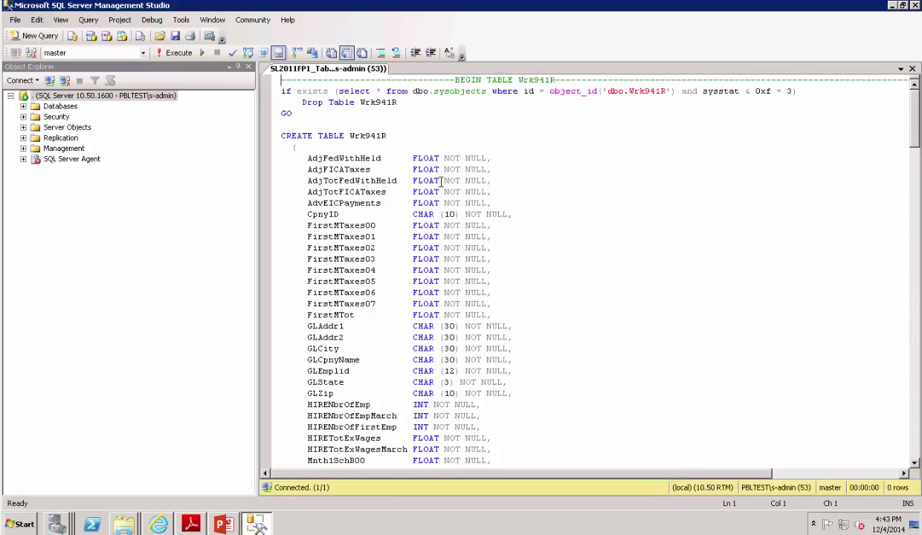
Step: Run the SL2011FP1_Tables script against the SLDemoApp10 database
{"action": "left_click", "coordinate": [143, 53]}
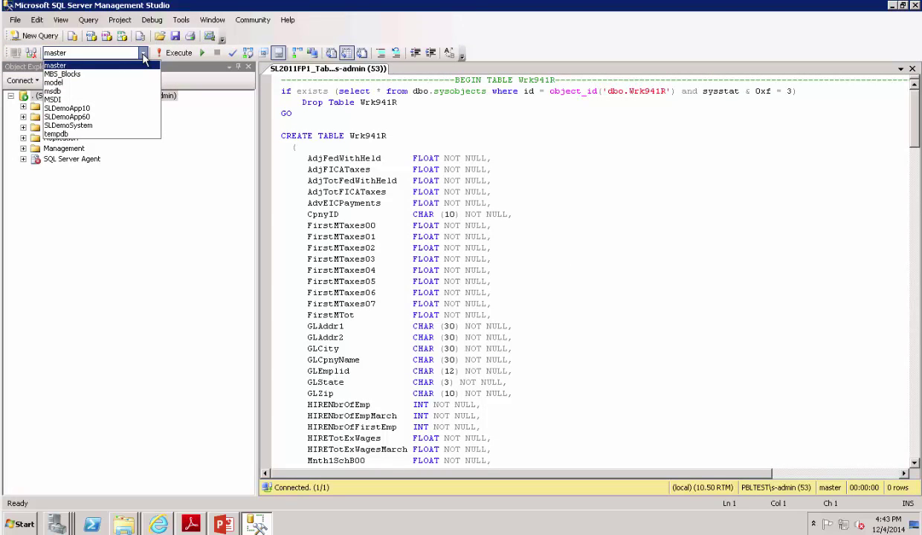
{"action": "left_click", "coordinate": [96, 110]}
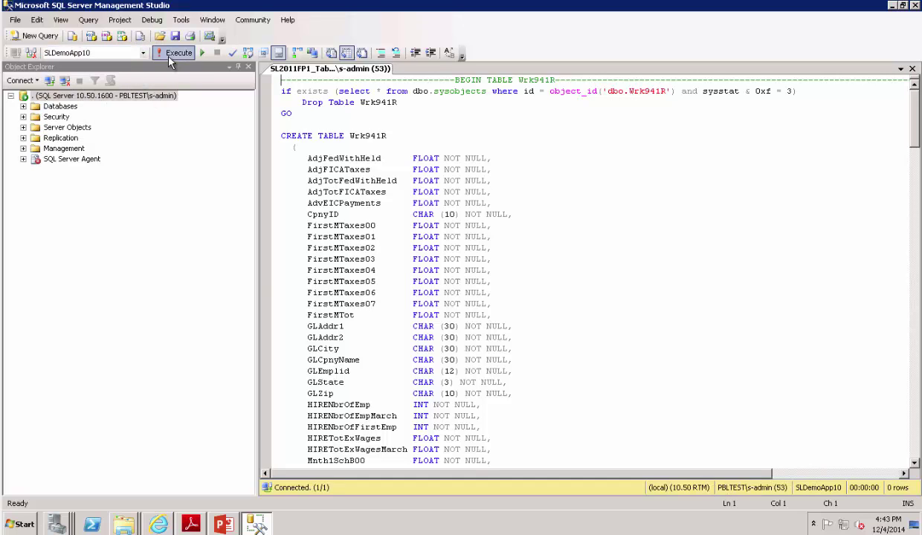
{"action": "left_click", "coordinate": [171, 54]}
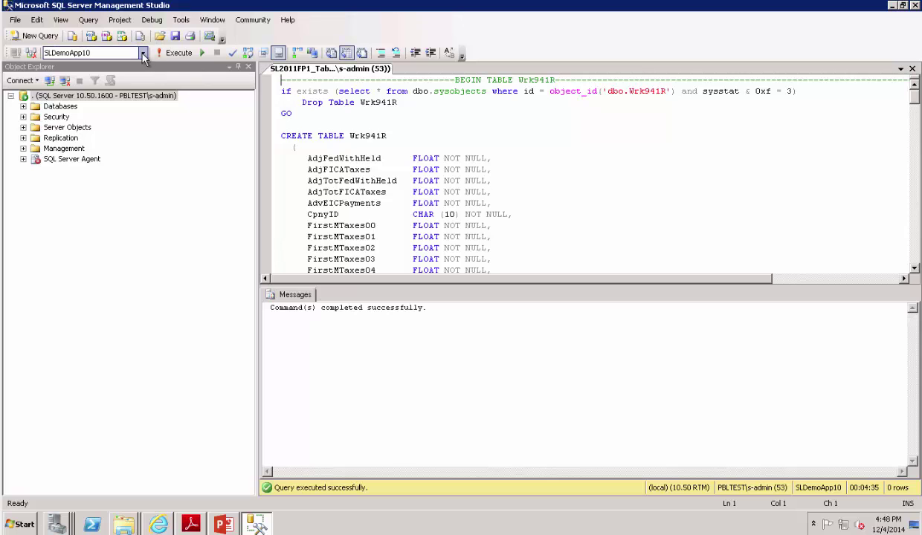
Step: Run the SL2011FP1_Tables script against the SLDemoApp60 database
{"action": "left_click", "coordinate": [142, 53]}
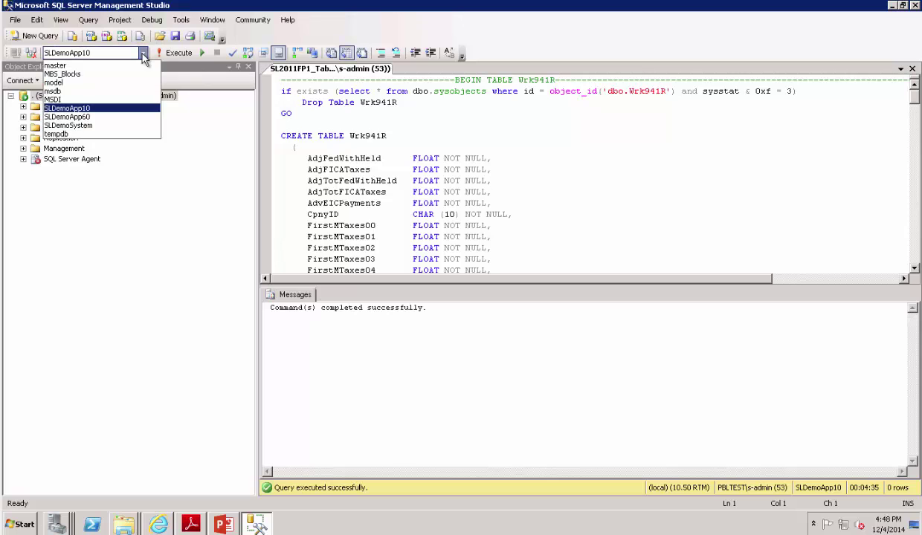
{"action": "left_click", "coordinate": [87, 118]}
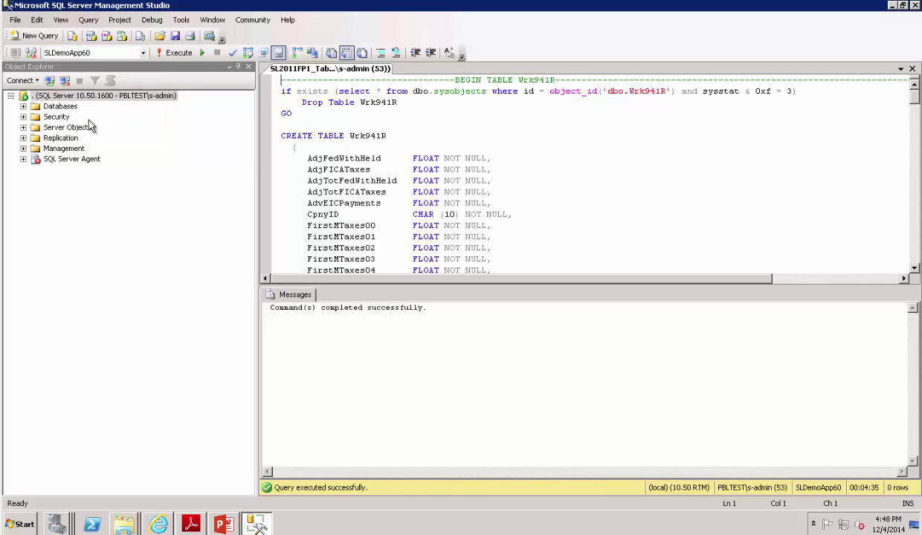
{"action": "left_click", "coordinate": [176, 54]}
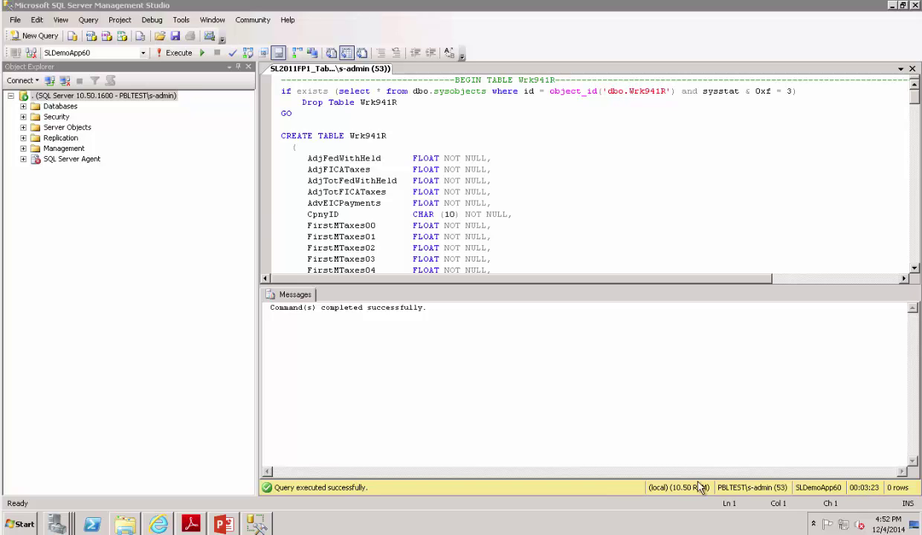
Step: Open the SL2011FP1_Views script from the SL2011FP1 folder and run it against the SLDemoApp60 database
{"action": "left_click", "coordinate": [128, 525]}
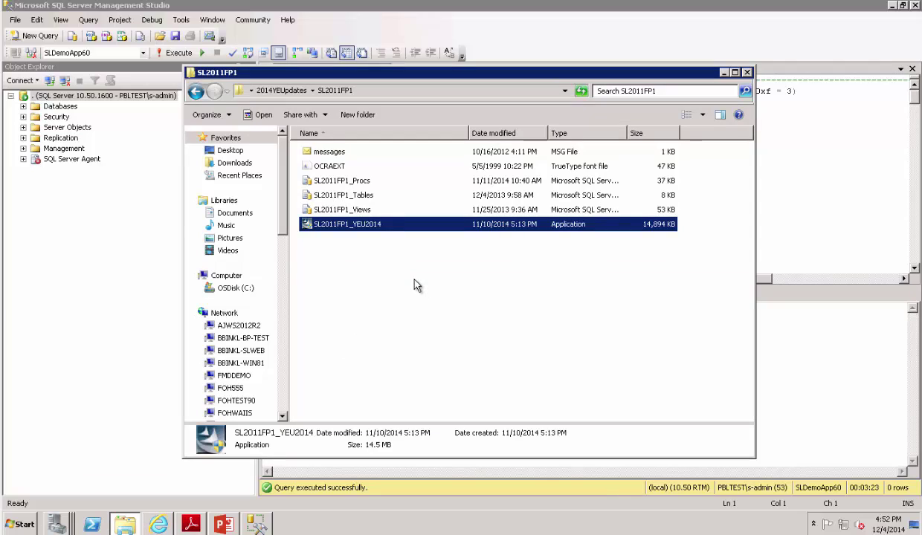
{"action": "left_click", "coordinate": [342, 211]}
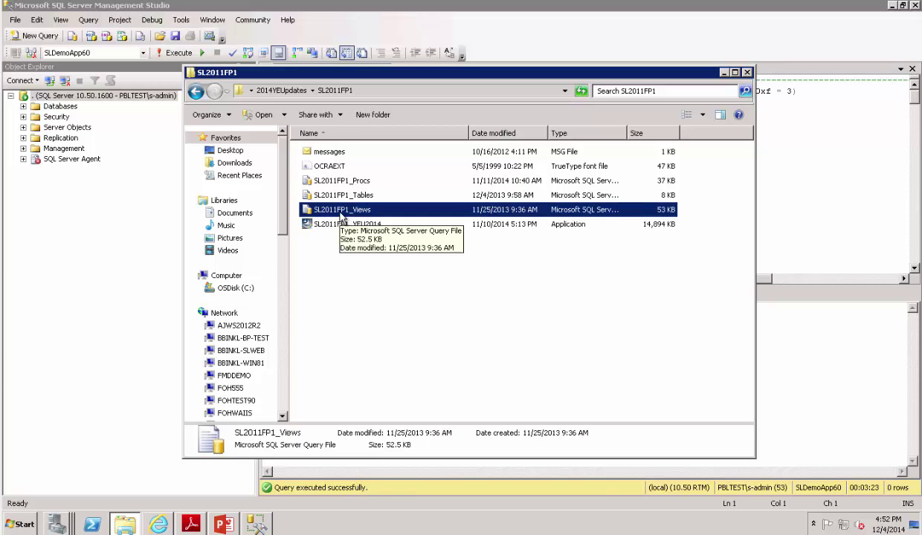
{"action": "double_click", "coordinate": [342, 211]}
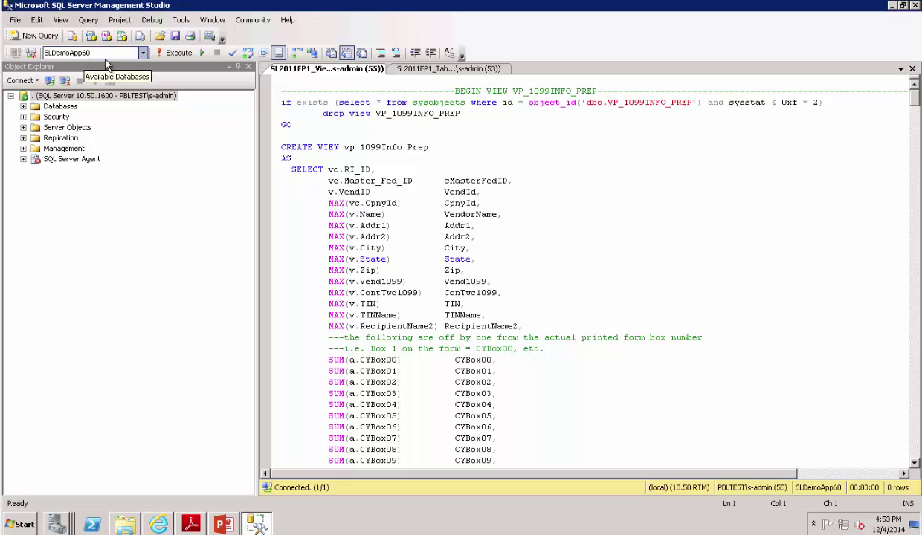
{"action": "left_click", "coordinate": [179, 55]}
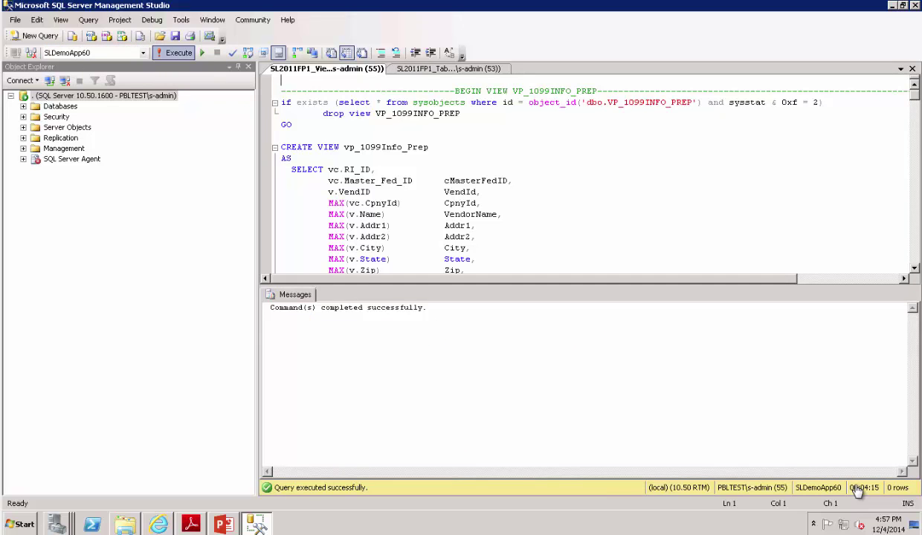
Step: Run the SL2011FP1_Views script against the SLDemoApp10 database
{"action": "left_click", "coordinate": [142, 53]}
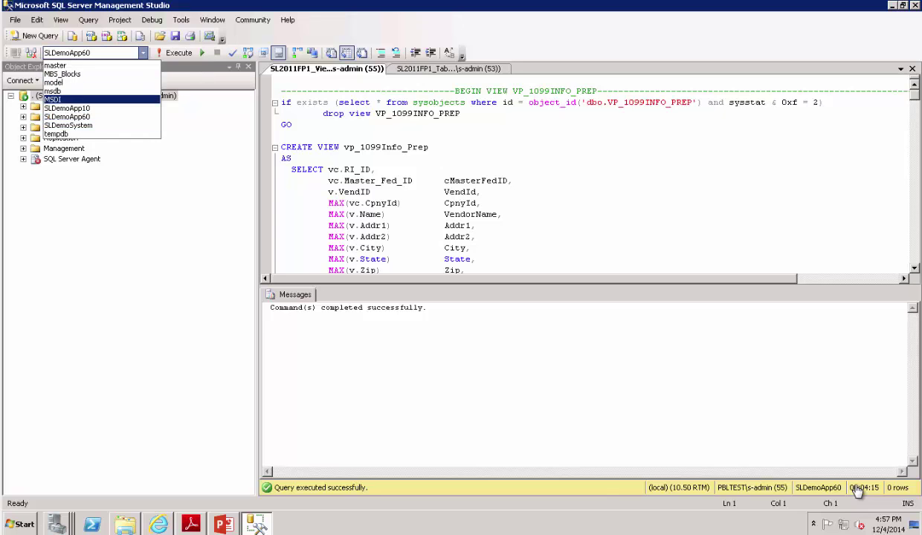
{"action": "left_click", "coordinate": [67, 108]}
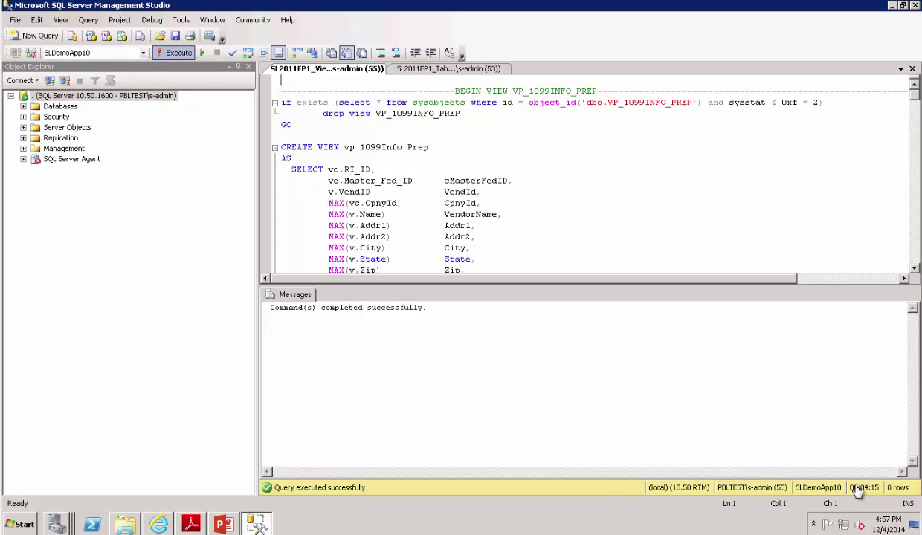
{"action": "key", "text": "F5"}
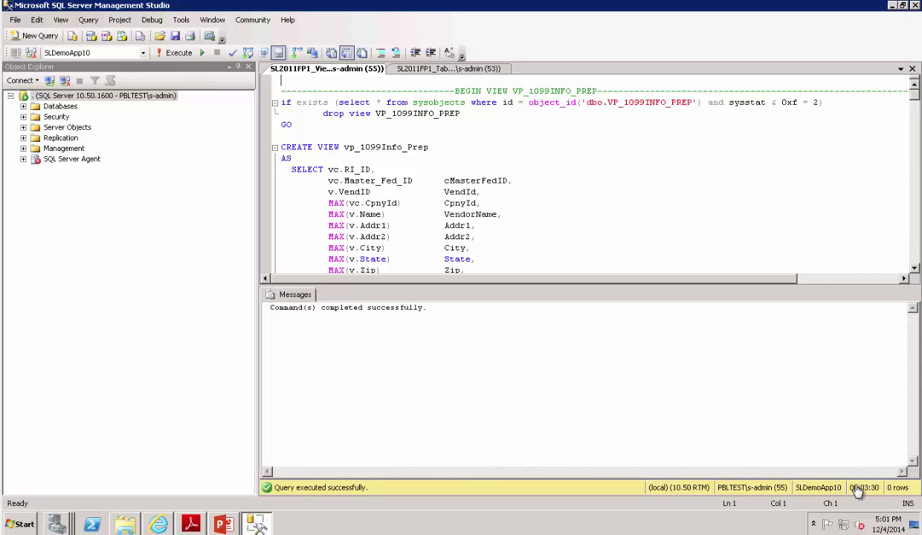
Step: Open the SL2011FP1_Procs script from the SL2011FP1 folder and run it against the SLDemoApp10 database
{"action": "key", "text": "alt+Tab"}
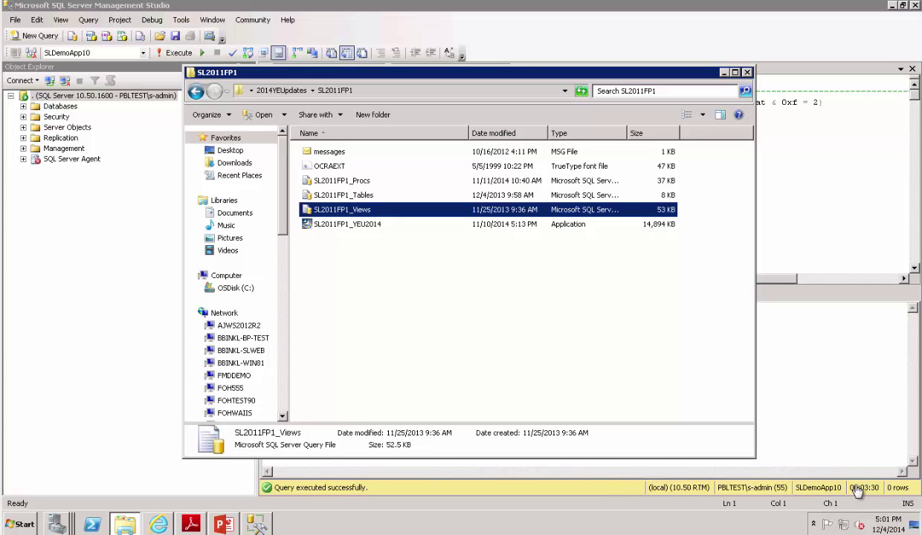
{"action": "key", "text": "Up"}
{"action": "key", "text": "Up"}
{"action": "key", "text": "Return"}
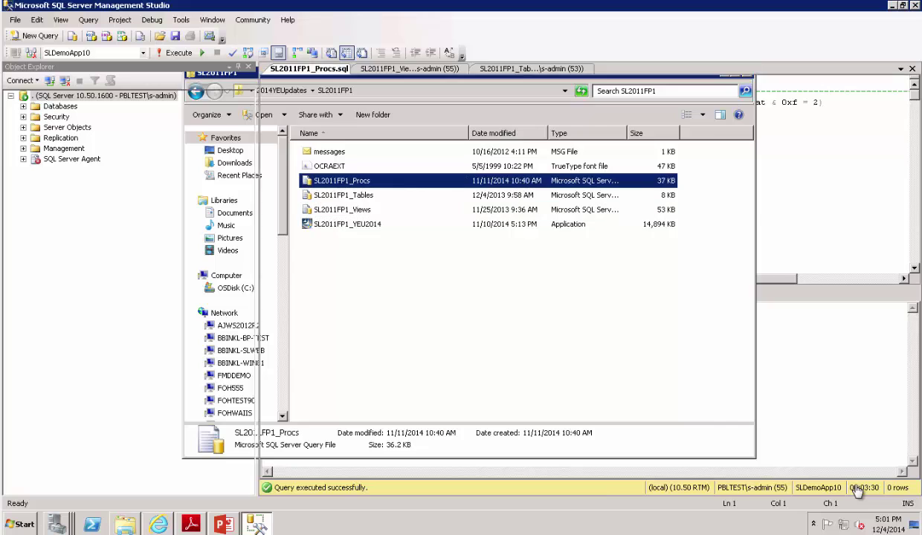
{"action": "key", "text": "F5"}
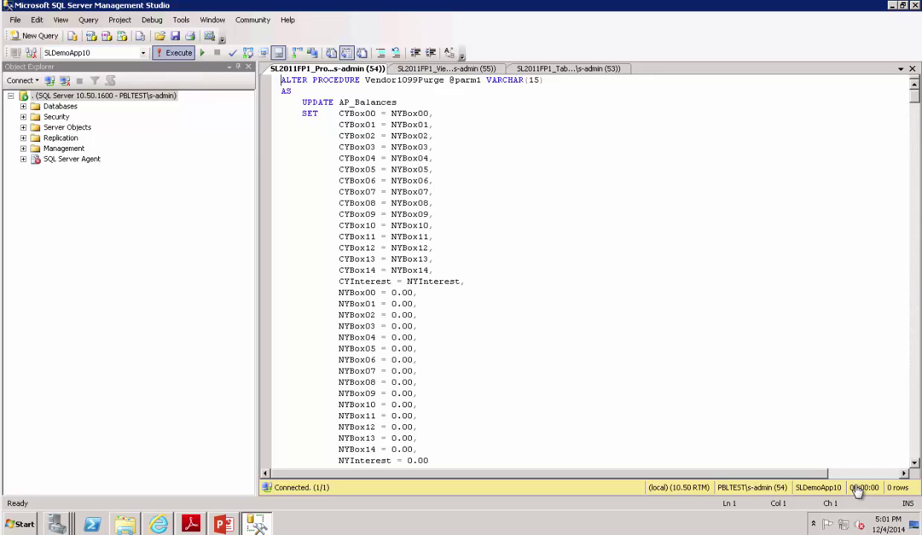
{"action": "key", "text": "F5"}
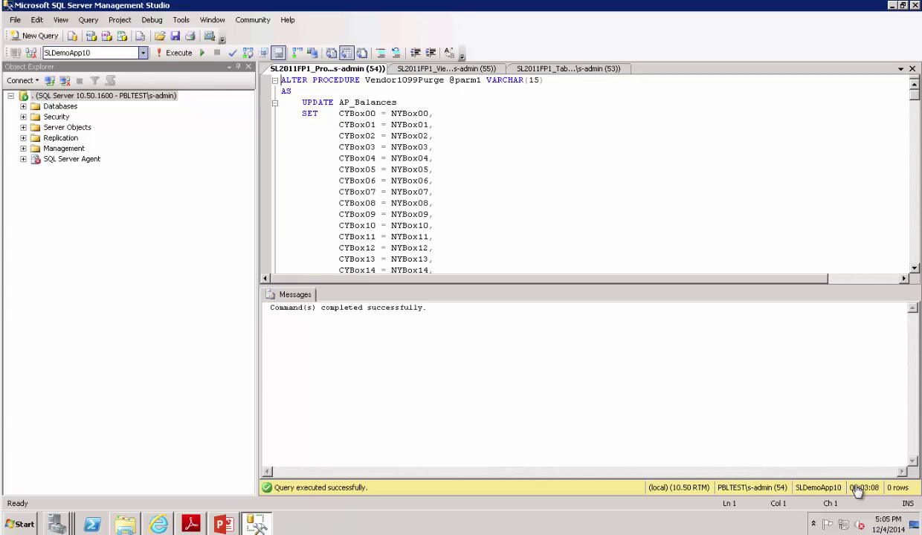
Step: Run the SL2011FP1_Procs script against the SLDemoApp60 database
{"action": "key", "text": "alt+Down"}
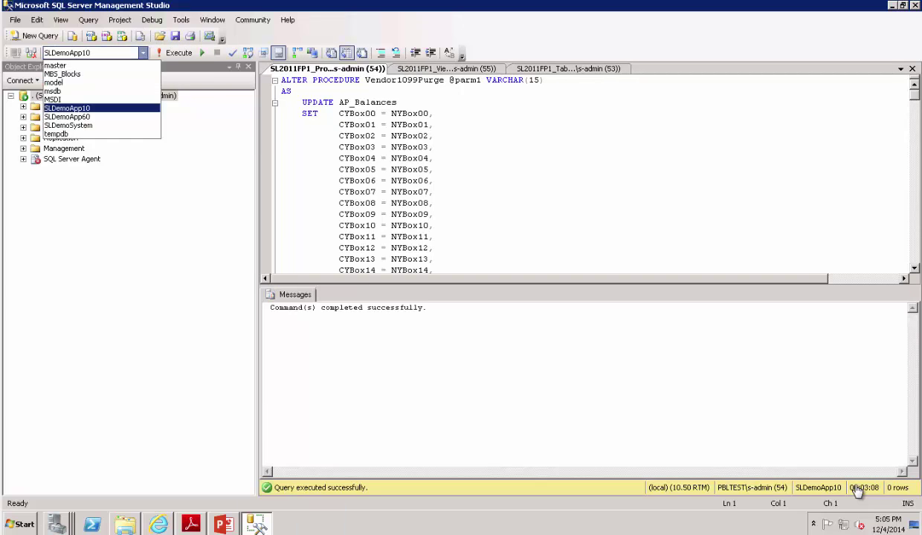
{"action": "key", "text": "Down"}
{"action": "key", "text": "Return"}
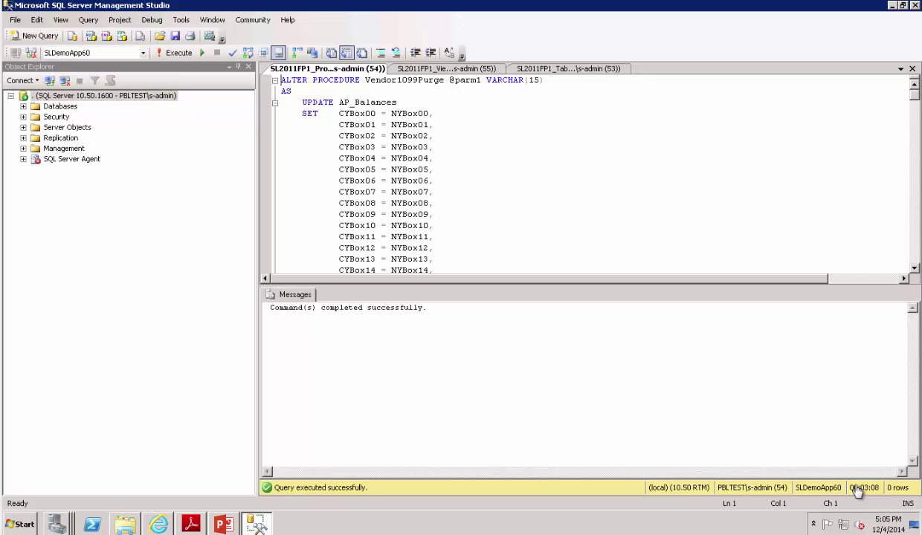
{"action": "key", "text": "F5"}
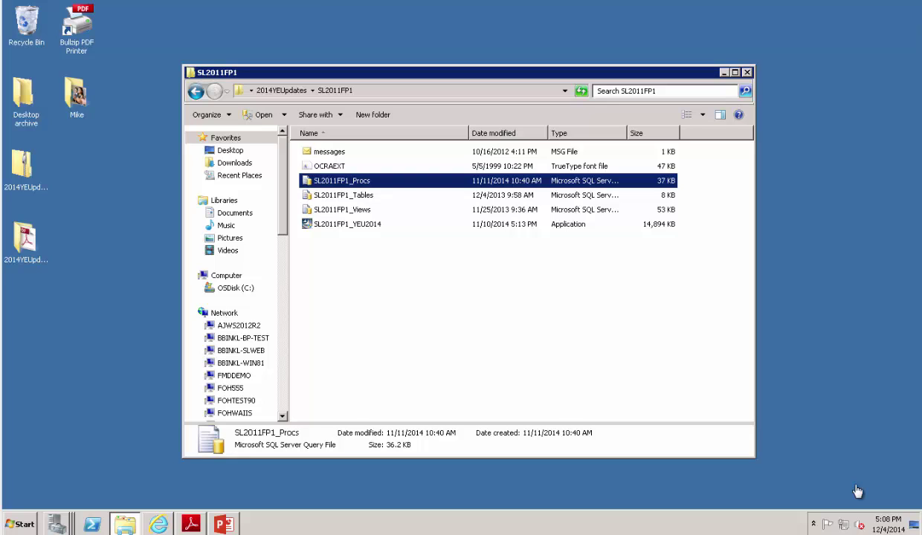
Step: Look at the contents of the SL2015 subfolder in the 2014YEUpdates folder
{"action": "key", "text": "BackSpace"}
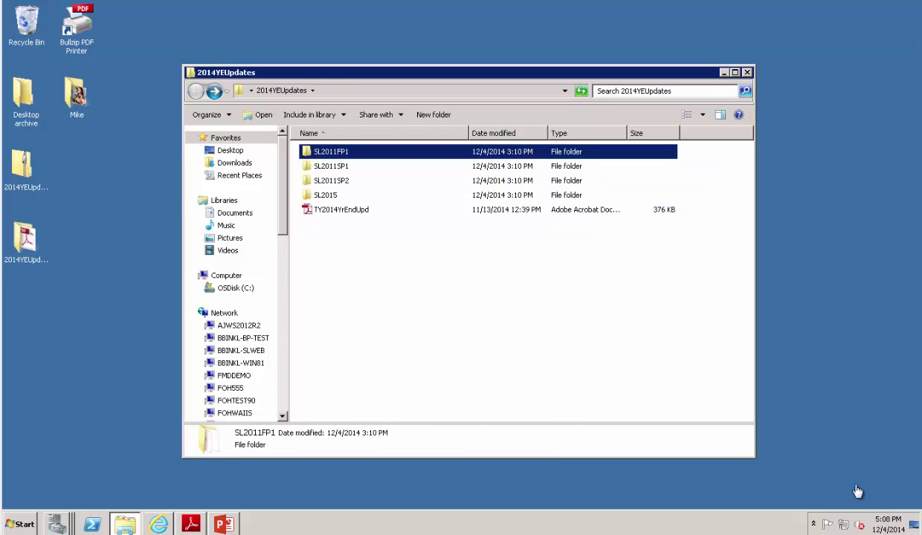
{"action": "key", "text": "Down"}
{"action": "key", "text": "Down"}
{"action": "key", "text": "Down"}
{"action": "key", "text": "Return"}
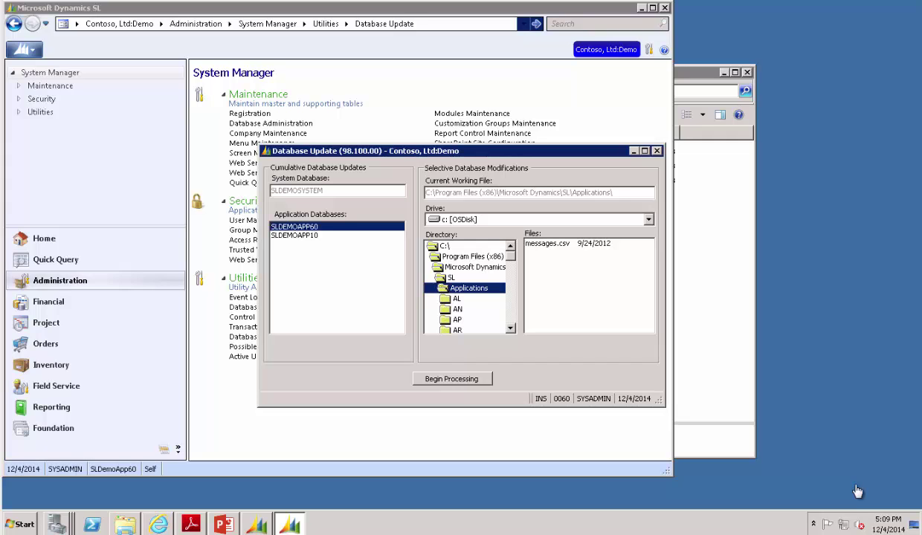
Step: In Microsoft Dynamics SL's Database Update, process messages.msg from the 2014YEUpdates\SL2011FP1 folder for SLDEMOAPP60 and SLDEMOAPP10, and close the screen
{"action": "key", "text": "Home"}
{"action": "key", "text": "Return"}
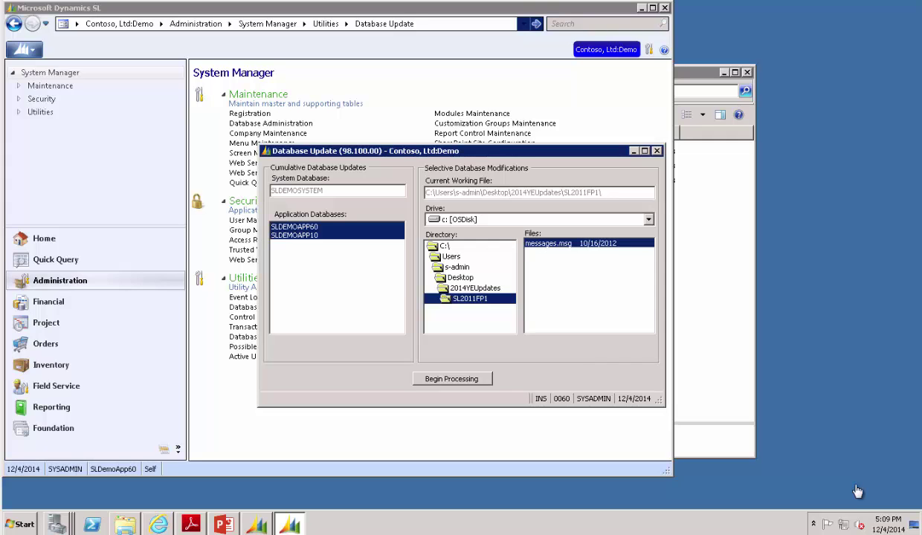
{"action": "key", "text": "Return"}
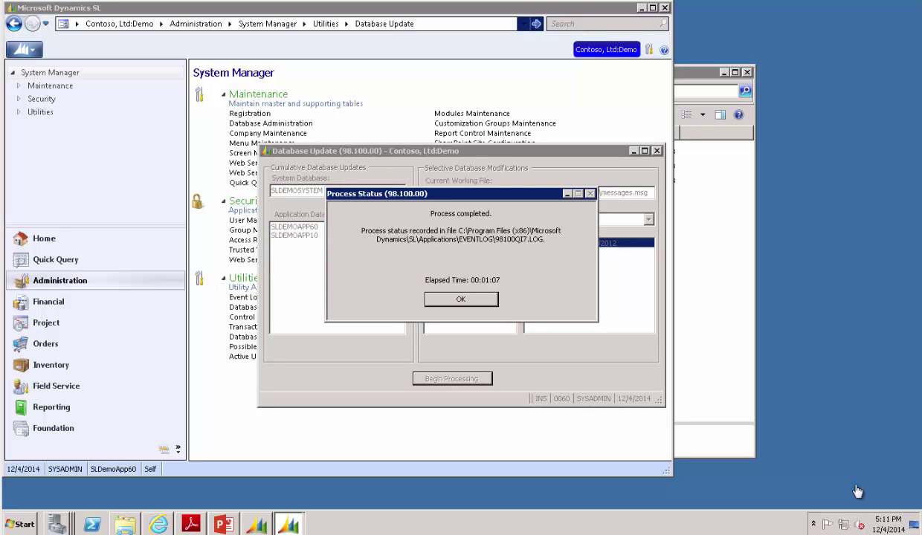
{"action": "key", "text": "Return"}
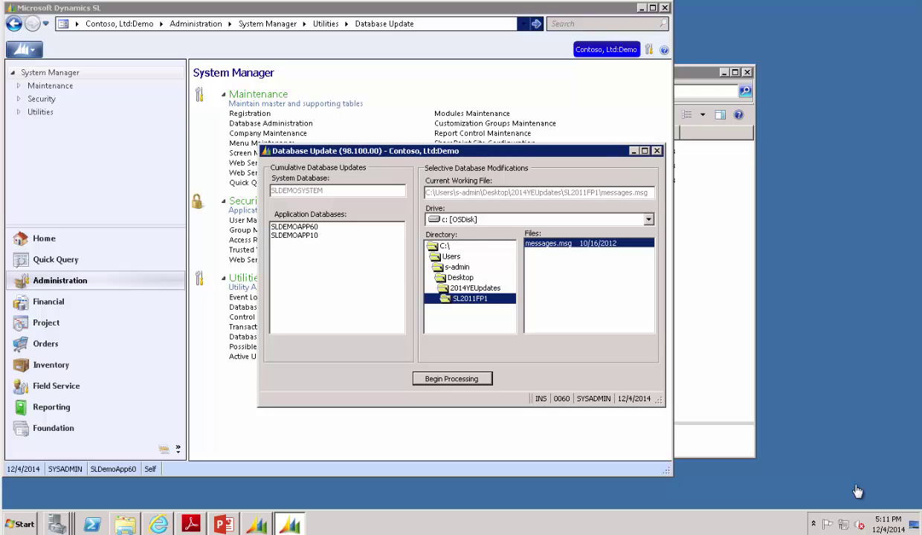
{"action": "key", "text": "Escape"}
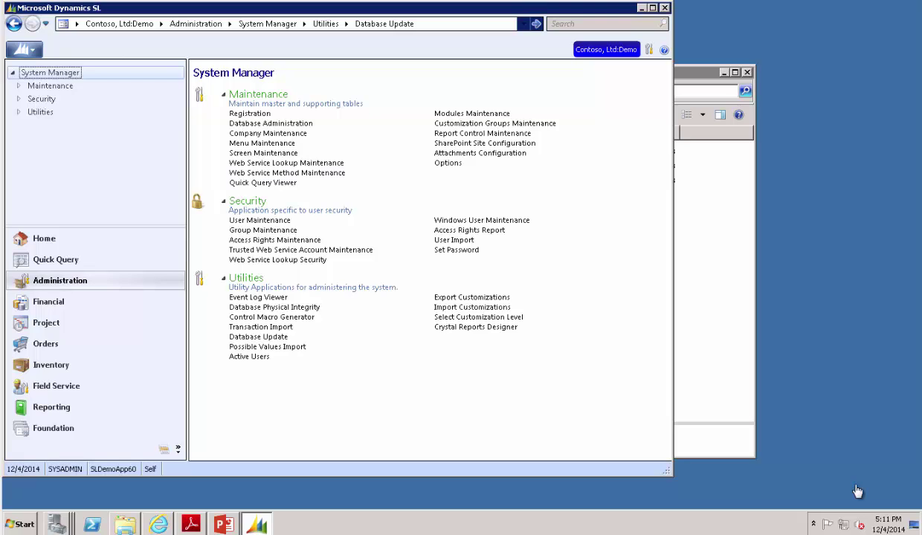
Step: Examine the W-2 box settings of deduction FED9 in Payroll's Deduction Maintenance and close the screen
{"action": "left_click", "coordinate": [49, 302]}
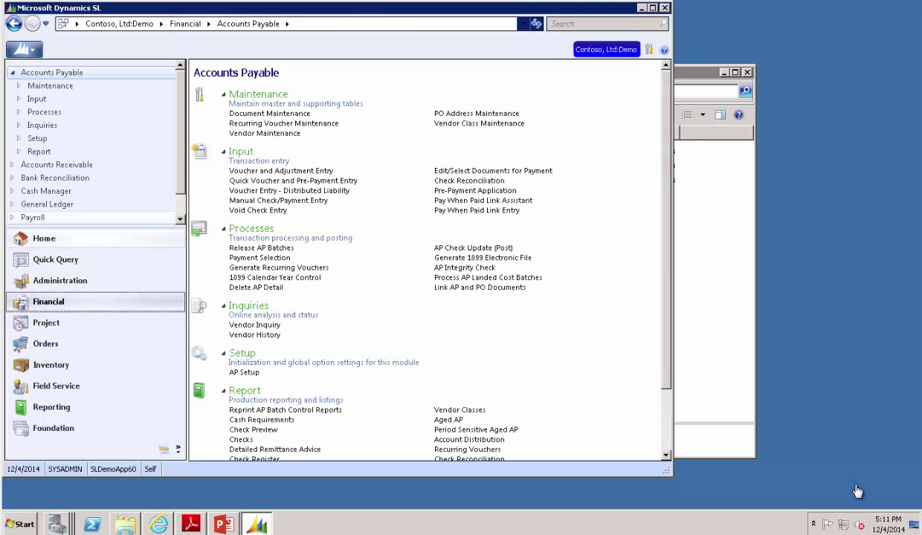
{"action": "left_click", "coordinate": [33, 217]}
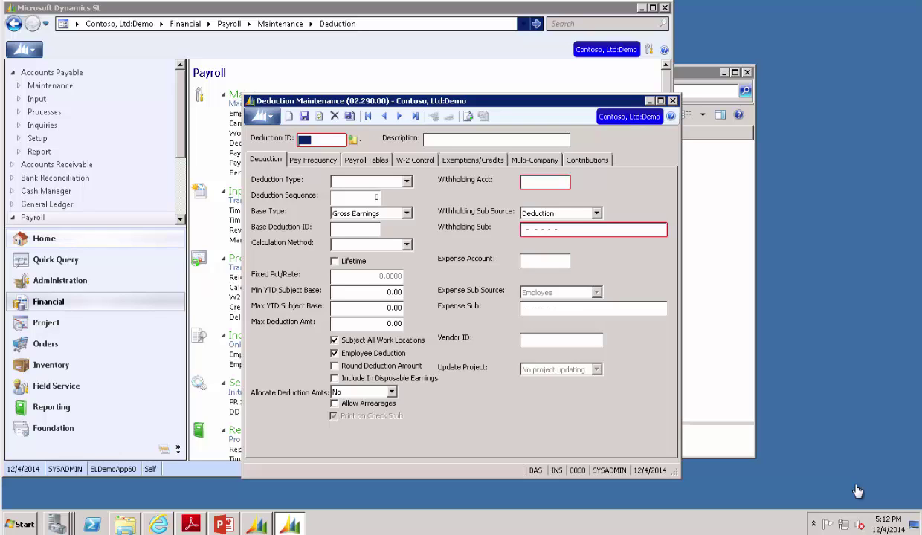
{"action": "type", "text": "FED9"}
{"action": "key", "text": "Tab"}
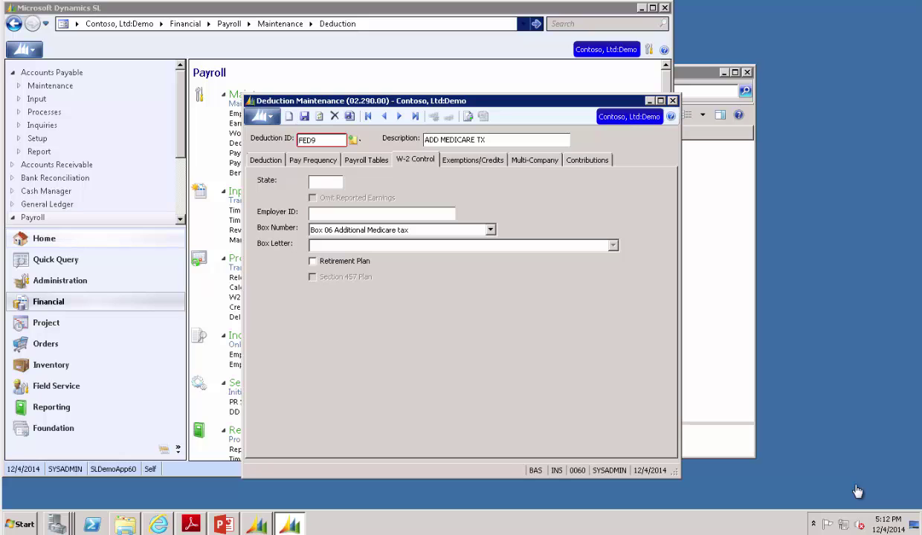
{"action": "key", "text": "alt+F4"}
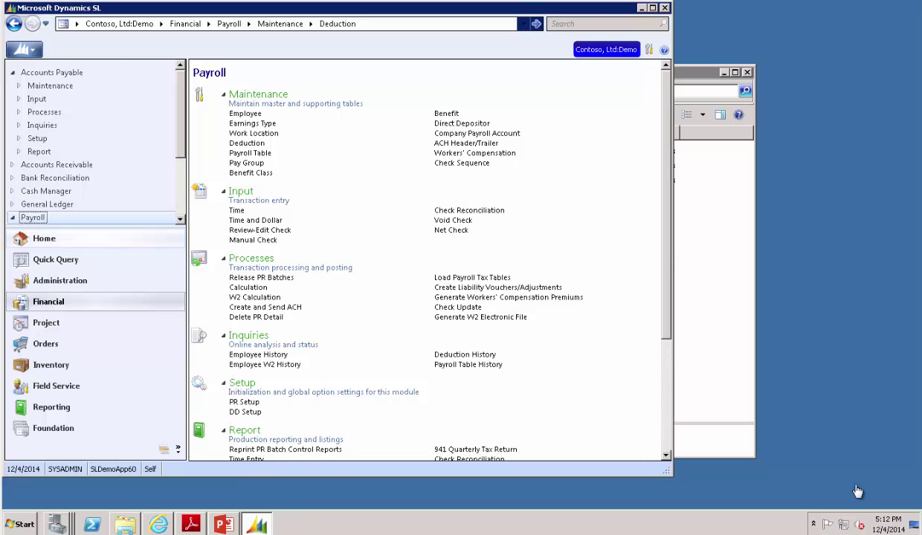
Step: Load the first listed vendor in Accounts Payable's Vendor Maintenance and examine its 1099 information
{"action": "key", "text": "Home"}
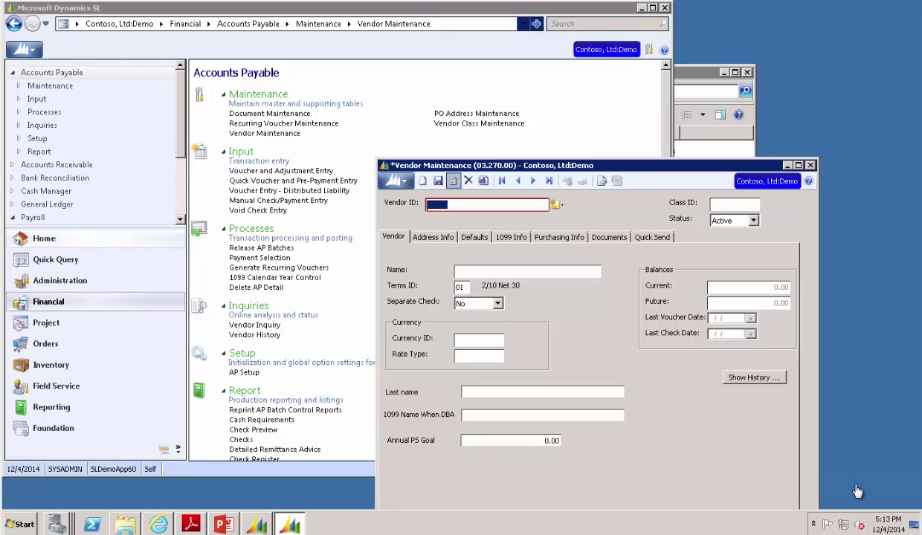
{"action": "key", "text": "F3"}
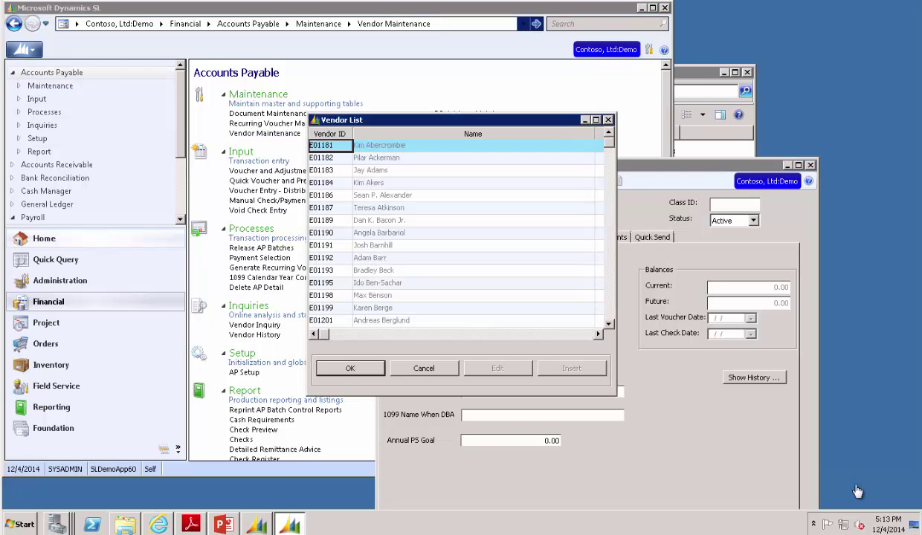
{"action": "key", "text": "Return"}
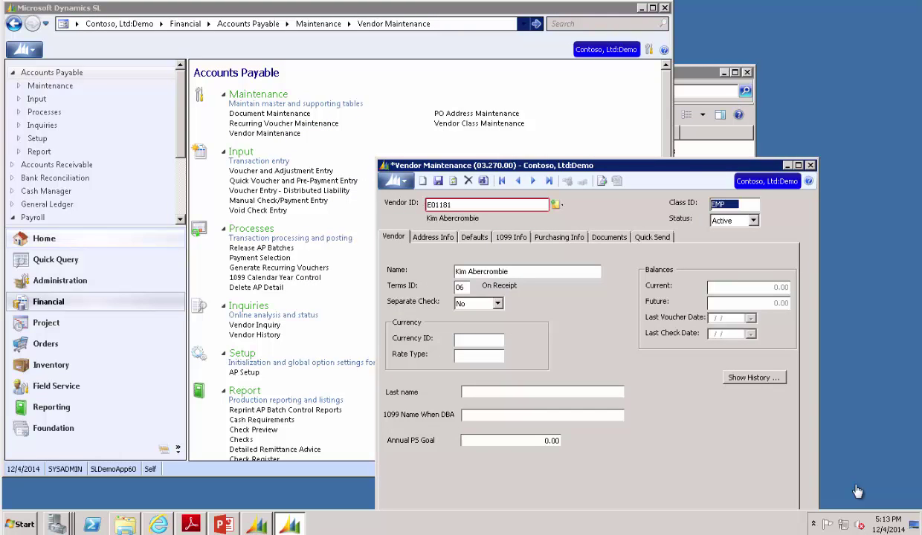
{"action": "key", "text": "ctrl+Tab"}
{"action": "key", "text": "ctrl+Tab"}
{"action": "key", "text": "ctrl+Tab"}
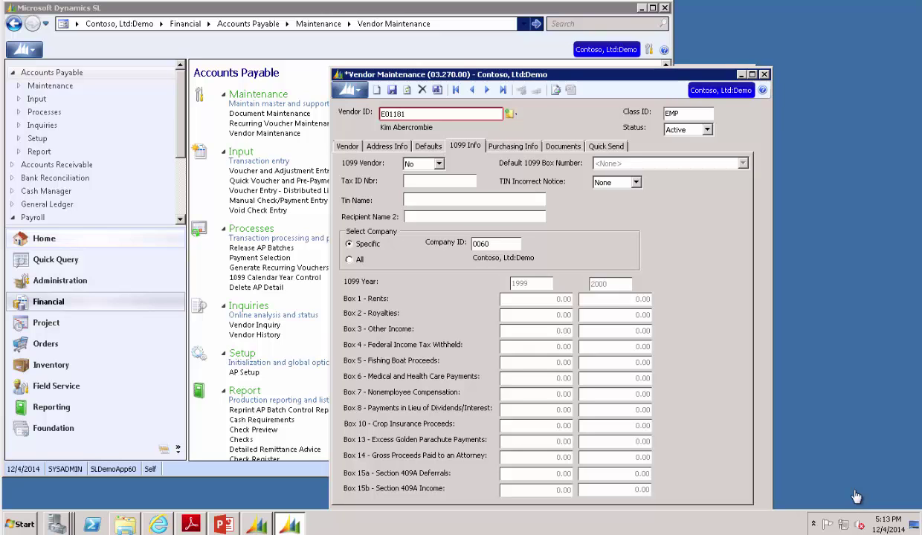
Step: Open the C:\Windows\Fonts folder in a separate Windows Explorer window and bring the SL2011FP1 folder window to the front
{"action": "key", "text": "alt+Tab"}
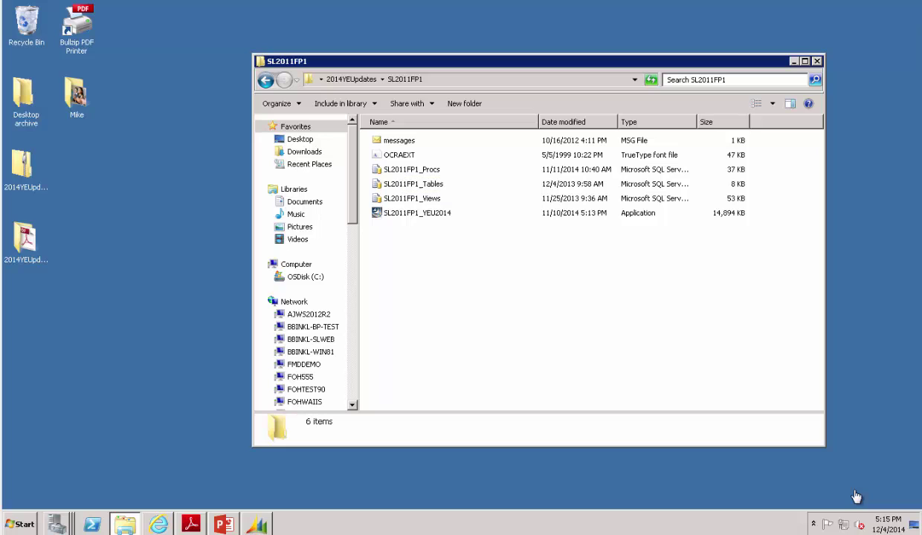
{"action": "key", "text": "super+alt+3"}
{"action": "key", "text": "Up"}
{"action": "key", "text": "Up"}
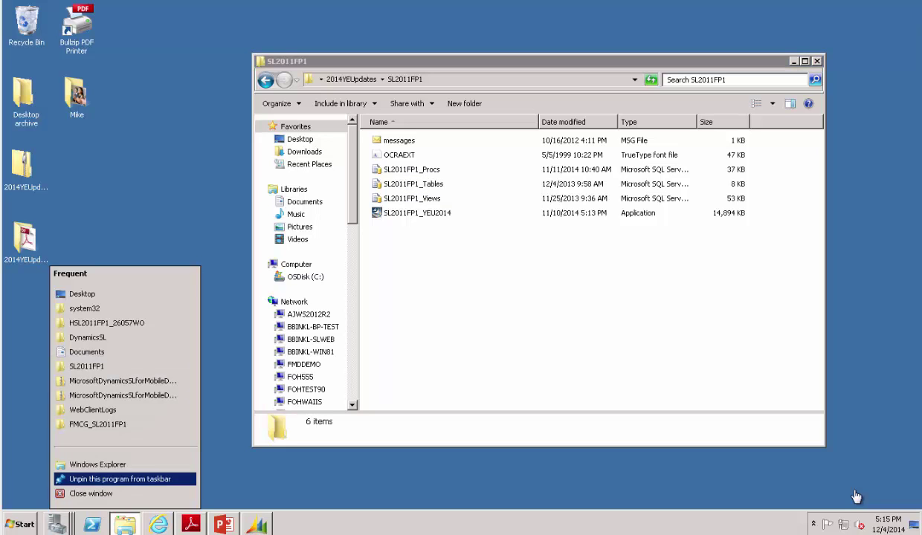
{"action": "key", "text": "Up"}
{"action": "key", "text": "Return"}
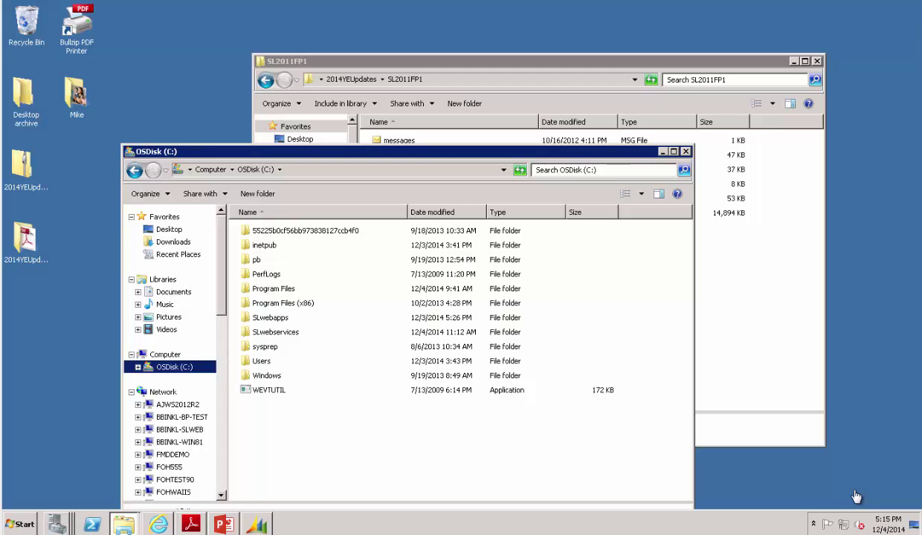
{"action": "key", "text": "Tab"}
{"action": "key", "text": "w"}
{"action": "key", "text": "Return"}
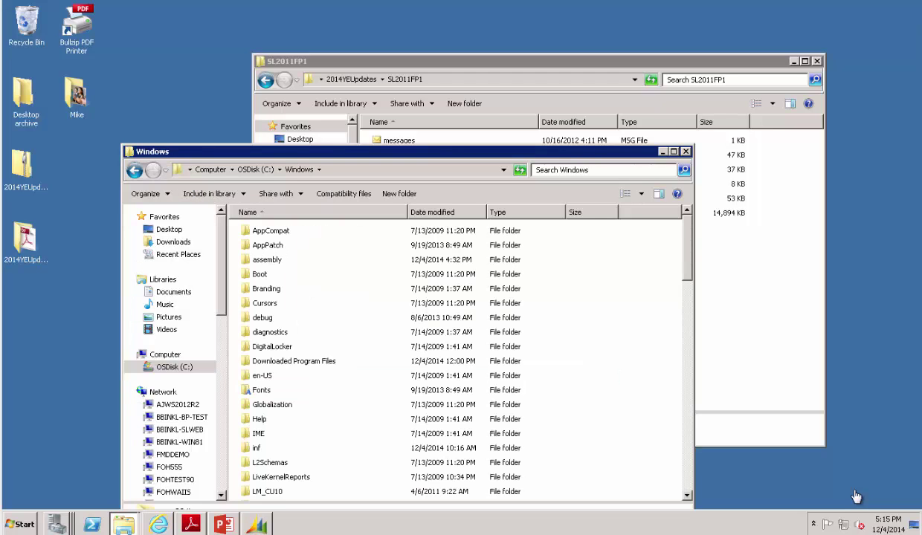
{"action": "key", "text": "f"}
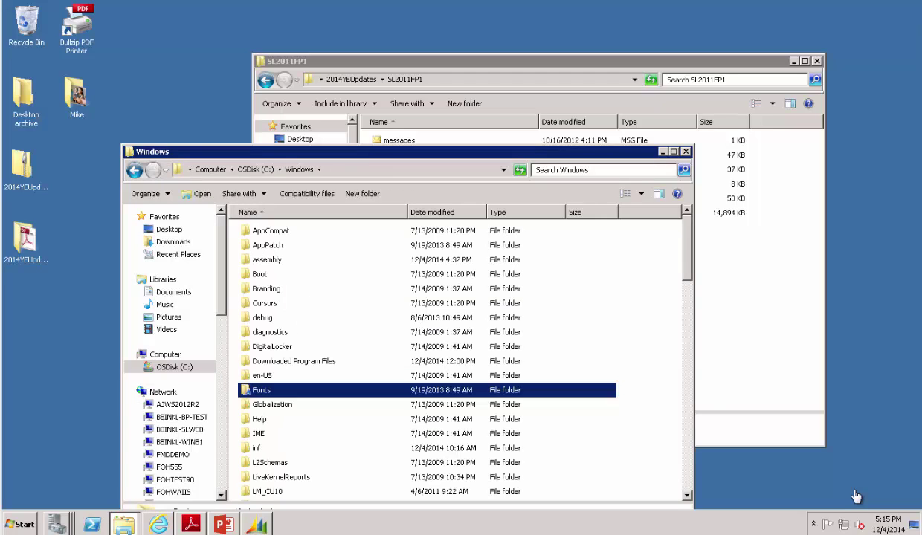
{"action": "key", "text": "Return"}
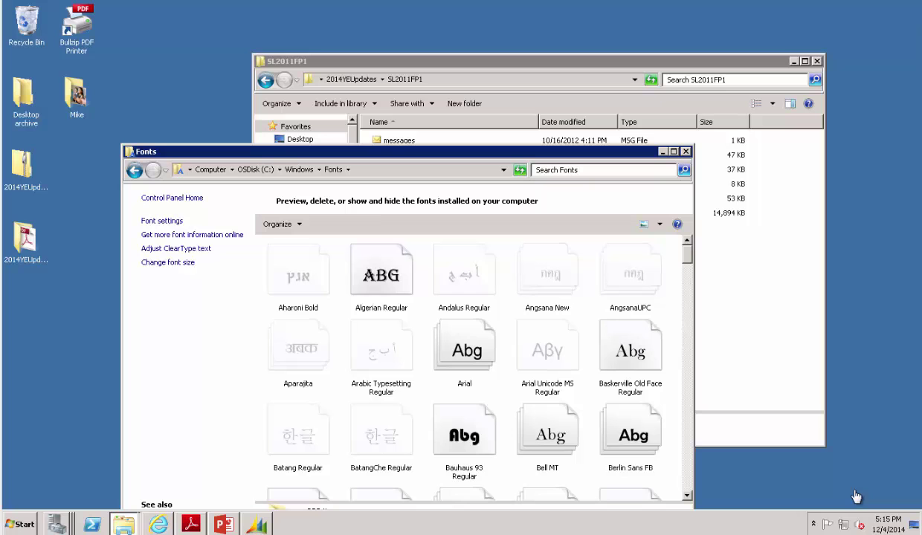
{"action": "key", "text": "alt+Tab"}
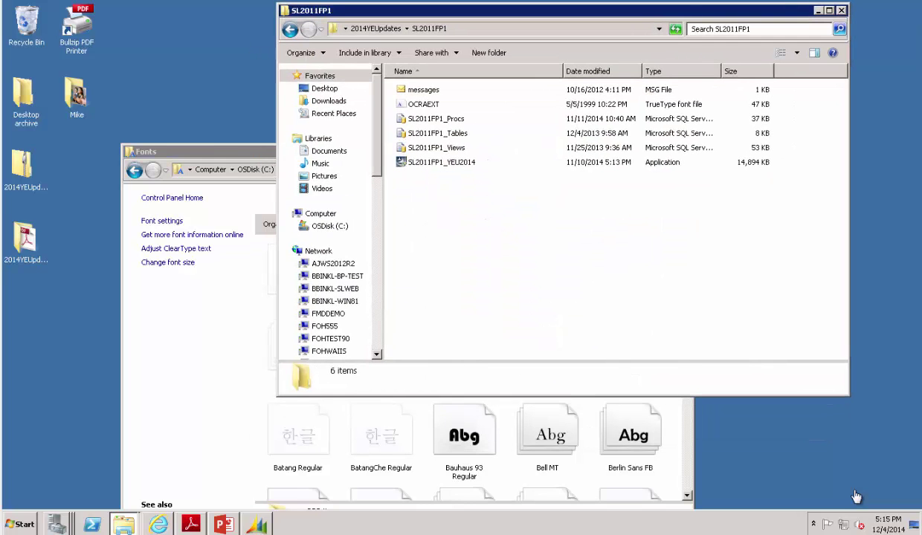
Step: Select the OCRAEXT font file in the SL2011FP1 folder and open drive C: in a separate Windows Explorer window
{"action": "key", "text": "o"}
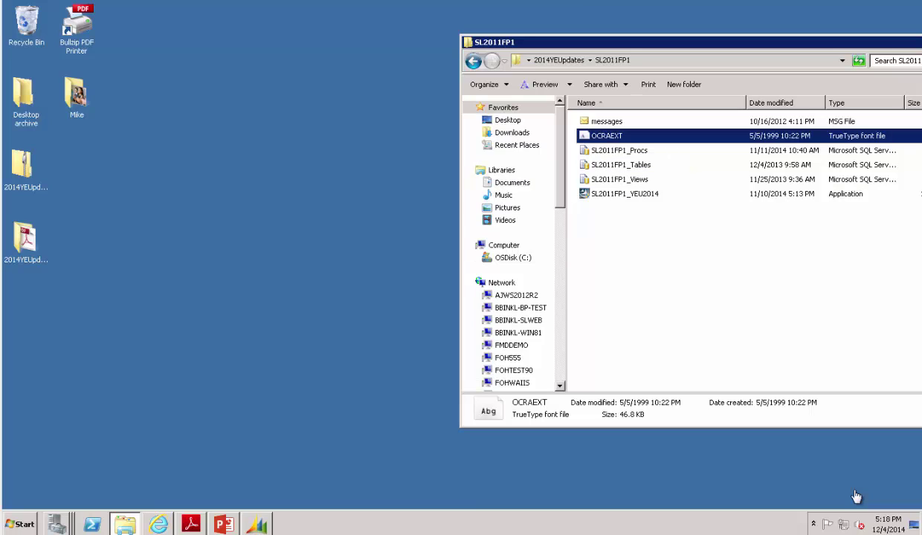
{"action": "right_click", "coordinate": [125, 524]}
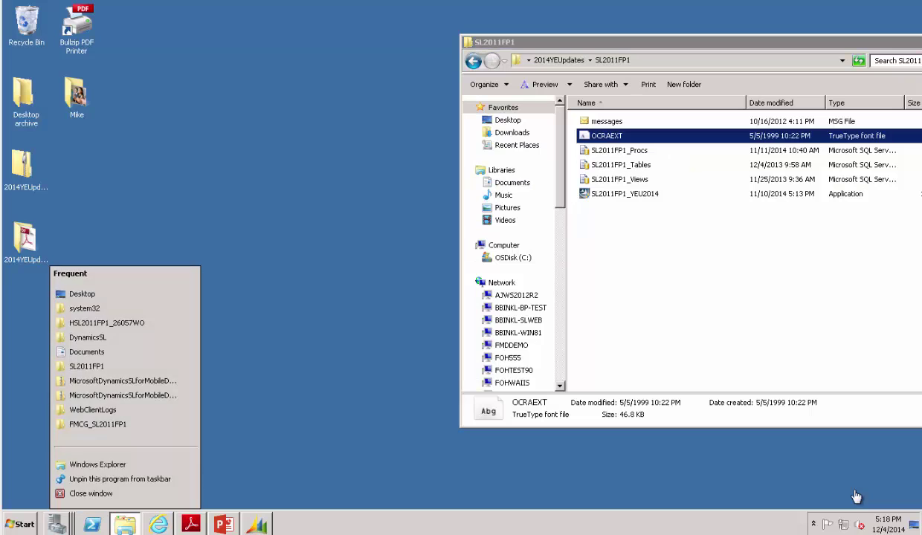
{"action": "left_click", "coordinate": [119, 465]}
{"action": "key", "text": "Up"}
{"action": "key", "text": "Up"}
{"action": "key", "text": "Up"}
{"action": "key", "text": "Up"}
{"action": "key", "text": "Up"}
{"action": "key", "text": "Up"}
{"action": "key", "text": "Up"}
{"action": "key", "text": "Up"}
{"action": "key", "text": "Up"}
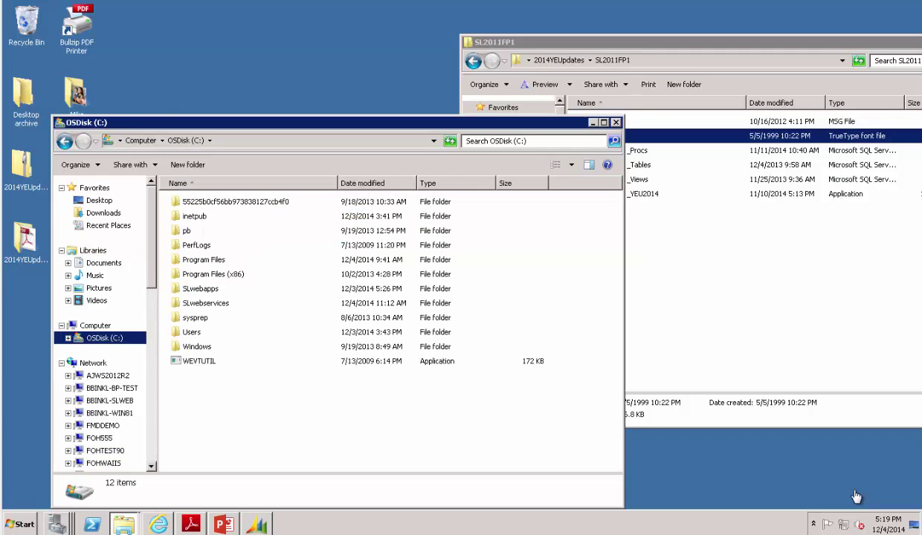
Step: Go to the Windows\Fonts folder on drive C: and return to the SL2011FP1 folder window with OCRAEXT selected
{"action": "key", "text": "w"}
{"action": "key", "text": "Return"}
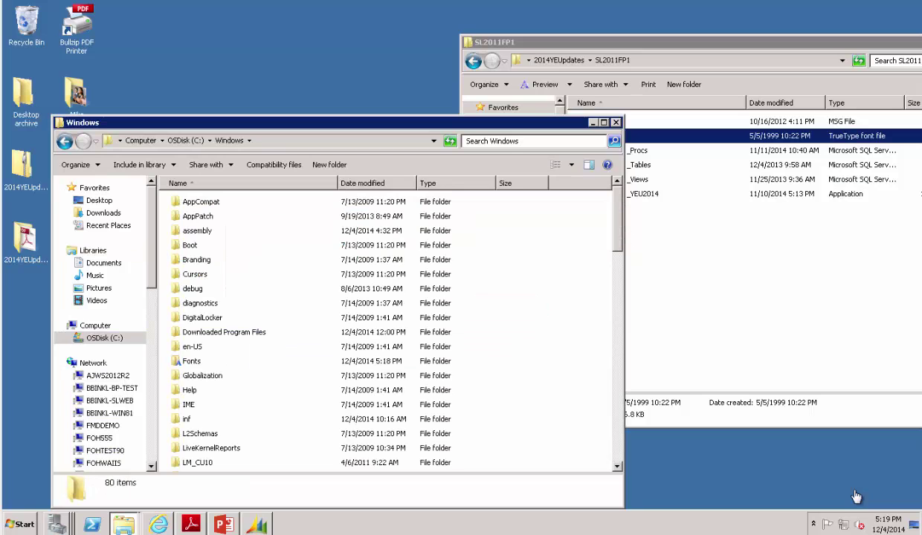
{"action": "key", "text": "f"}
{"action": "key", "text": "Return"}
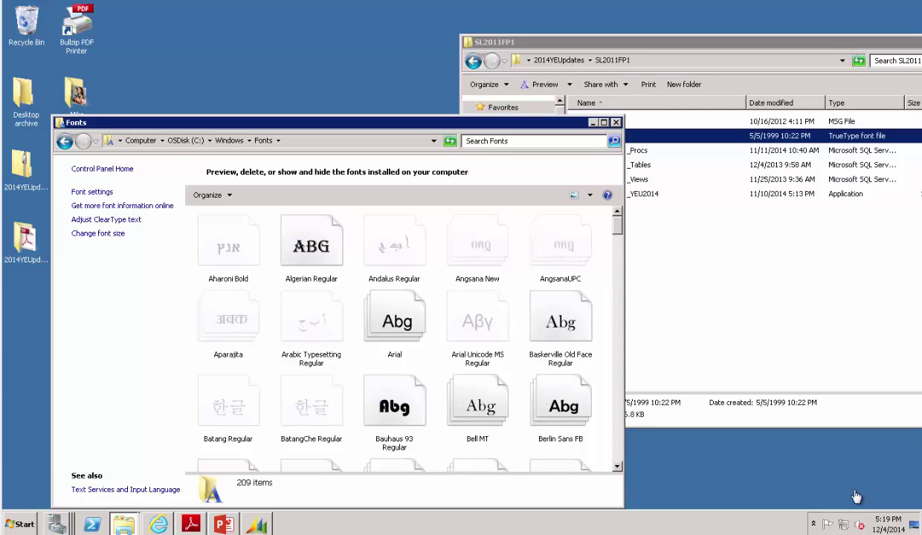
{"action": "key", "text": "alt+Tab"}
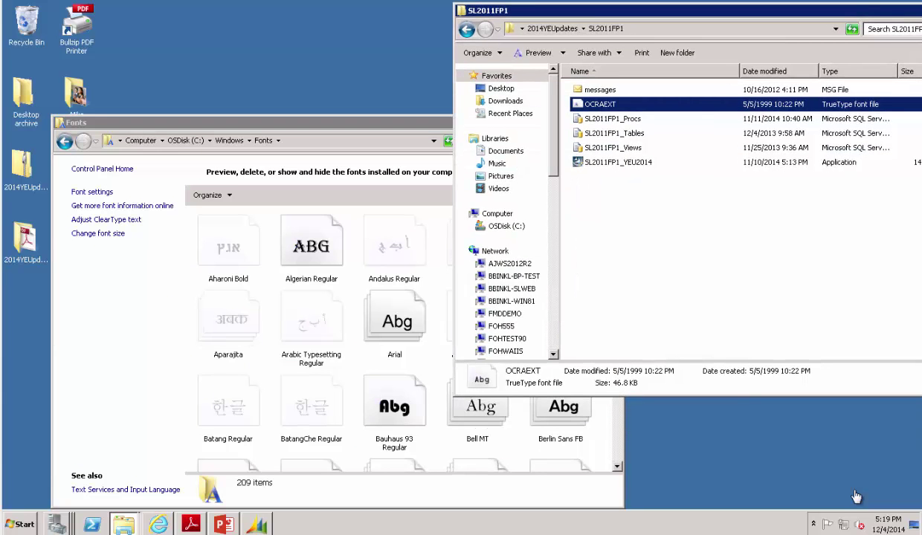